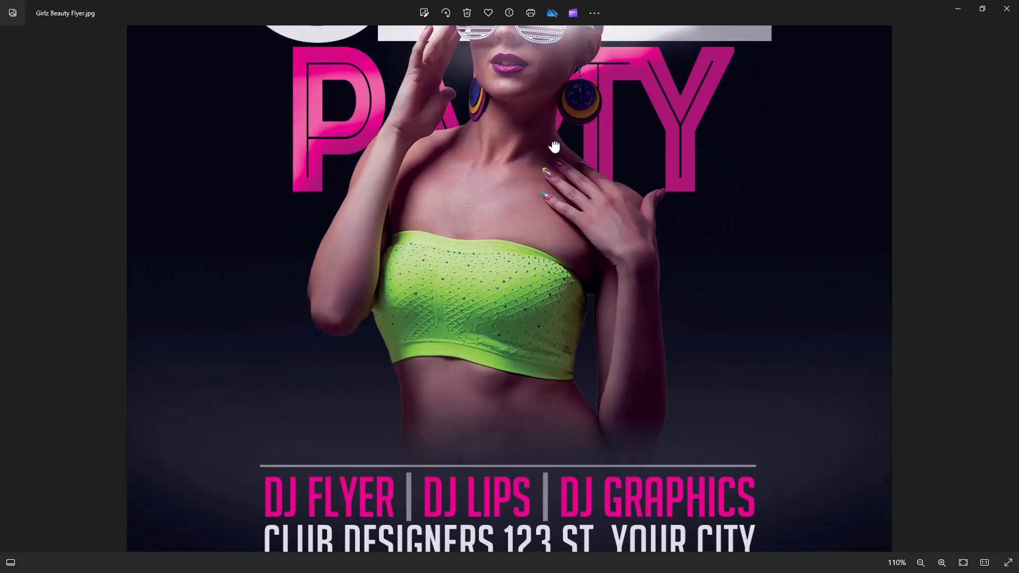
Step: View the whole Girlz Beauty flyer, then examine the Girlz Only flyer's title and event details up close
scroll(609, 386, "down", 1, "ctrl")
scroll(609, 386, "down", 2, "ctrl")
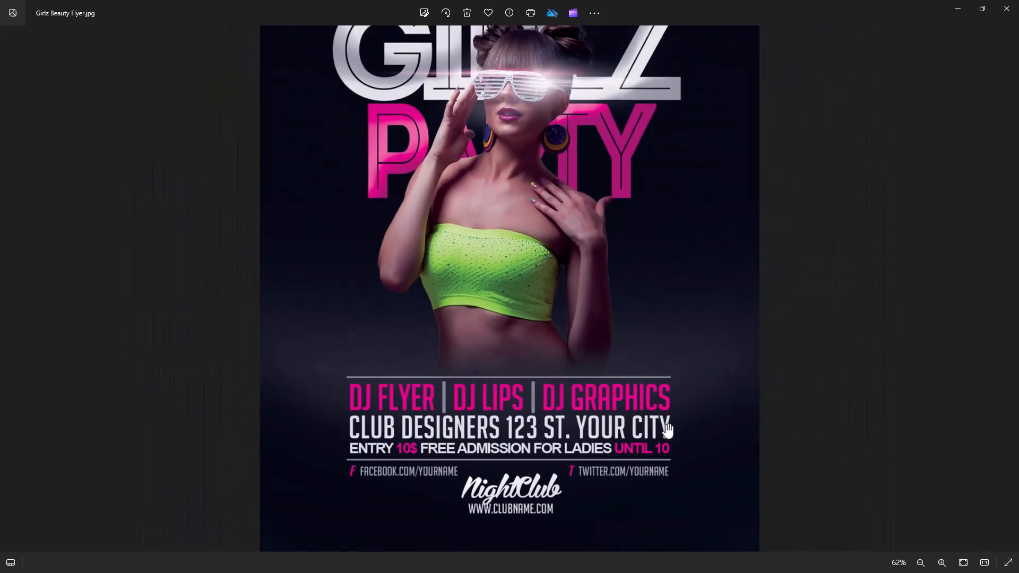
left_click(1009, 289)
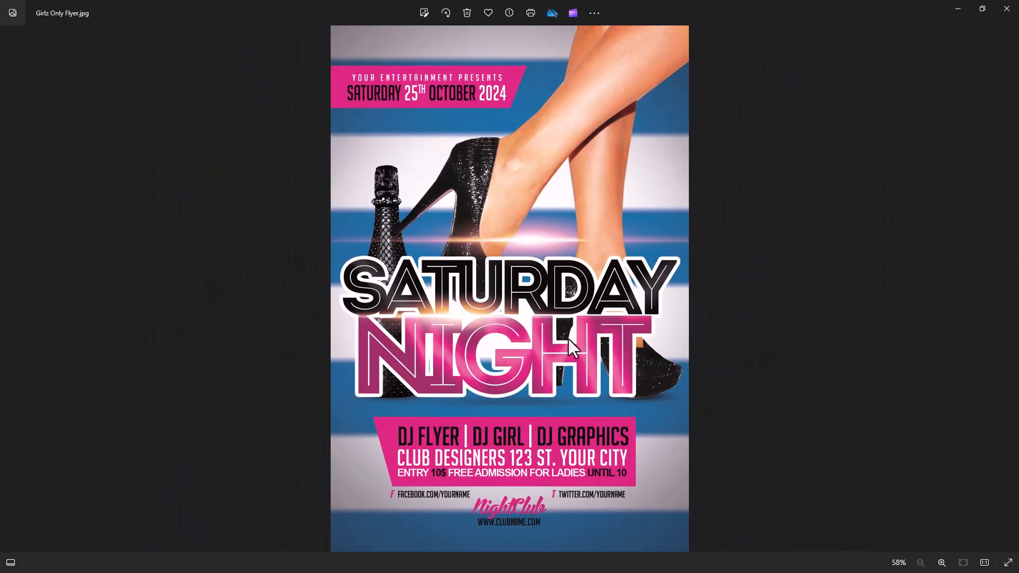
scroll(552, 407, "up", 3, "ctrl")
scroll(561, 357, "down", 5)
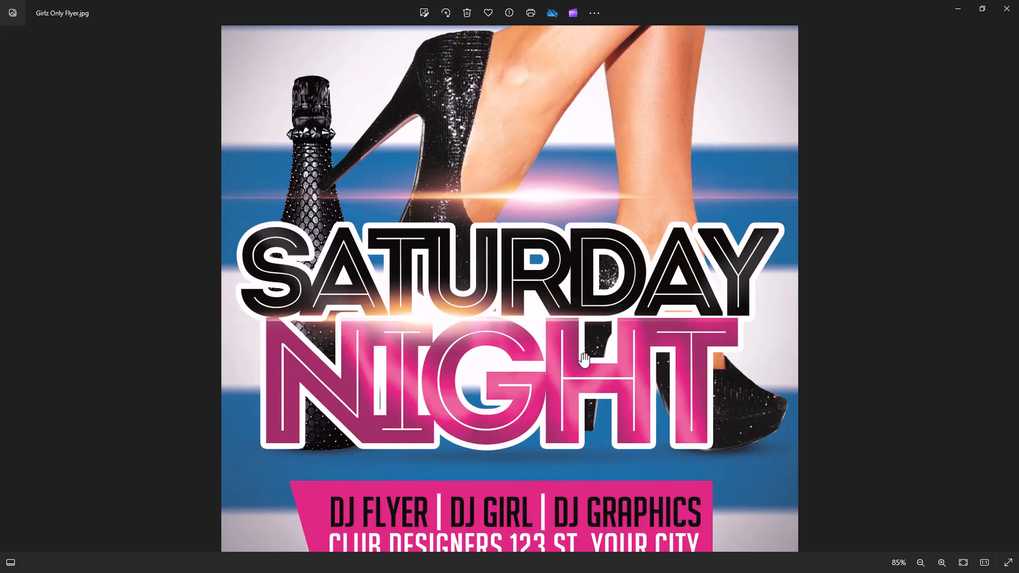
scroll(587, 282, "down", 3, "ctrl")
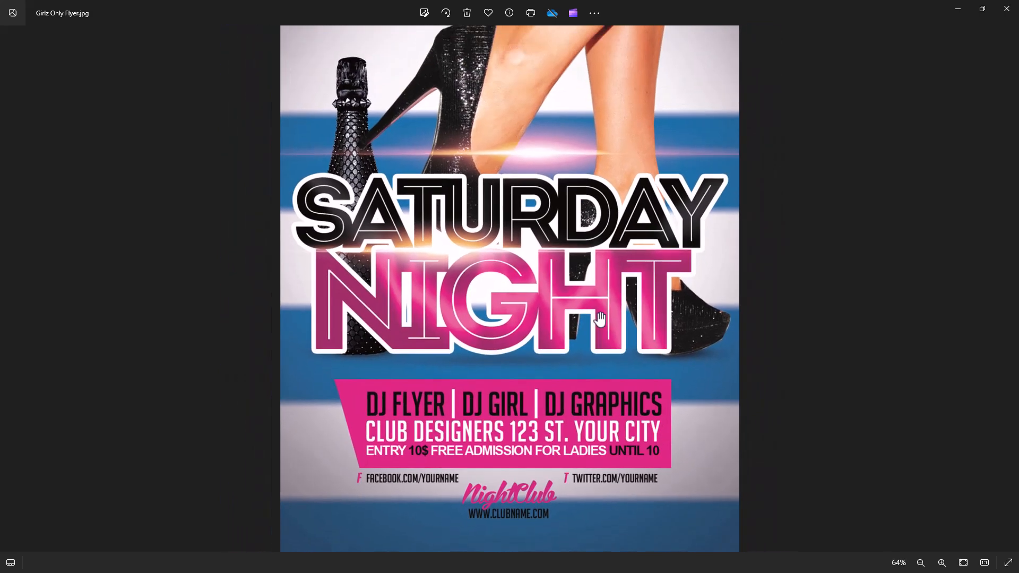
Step: Bring up the Gold And White flyer template and examine its model, title and lower text up close
left_click(1010, 290)
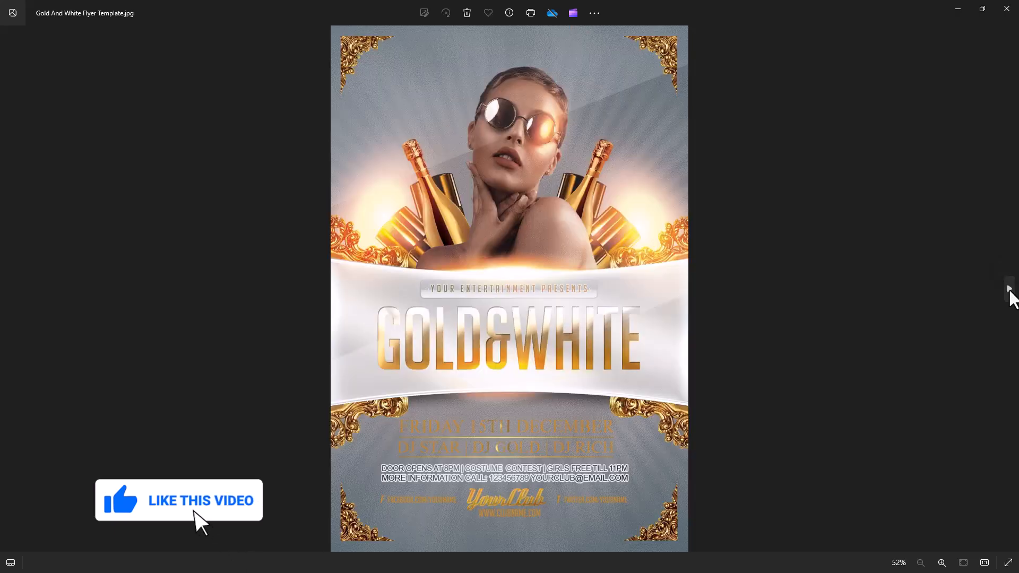
scroll(548, 306, "up", 3)
left_click_drag(582, 171, 605, 227)
left_click_drag(618, 380, 609, 148)
scroll(605, 359, "down", 3)
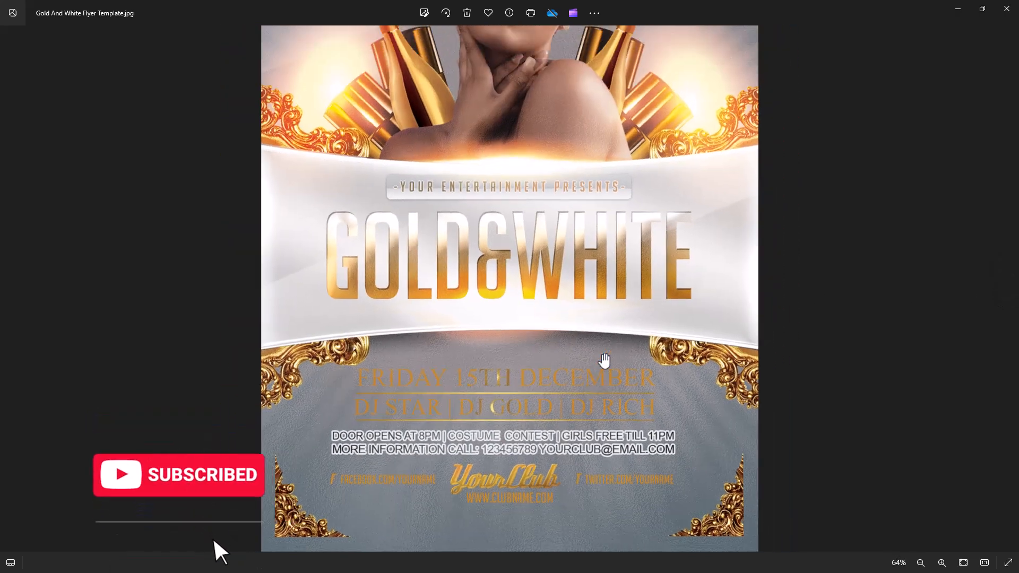
Step: Bring up the Gold Birthday flyer template and examine its golden objects and event details
left_click(1006, 291)
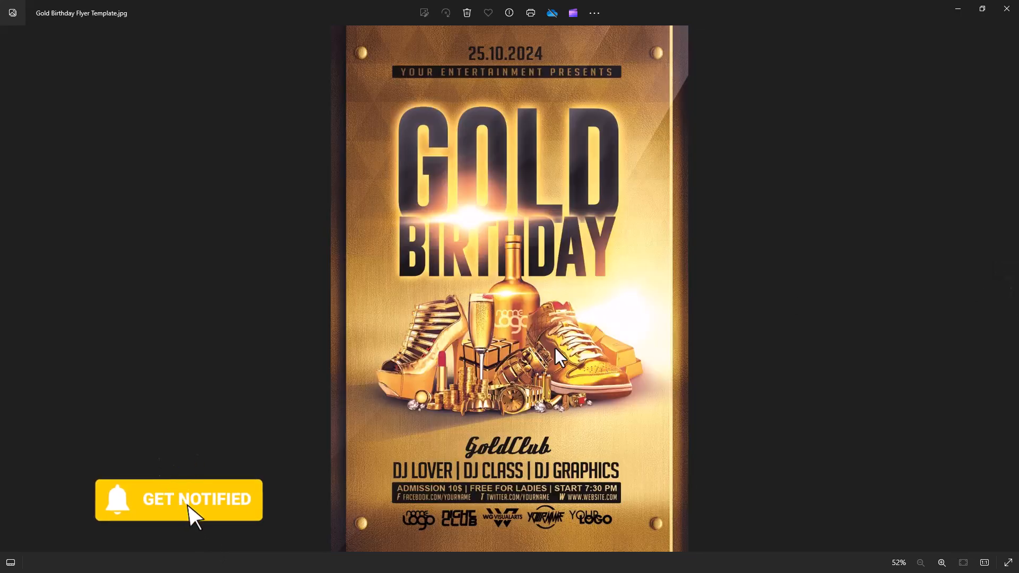
scroll(563, 354, "up", 3)
mouse_move(600, 181)
left_mouse_down()
mouse_move(618, 421)
mouse_move(618, 270)
mouse_move(600, 178)
left_mouse_up()
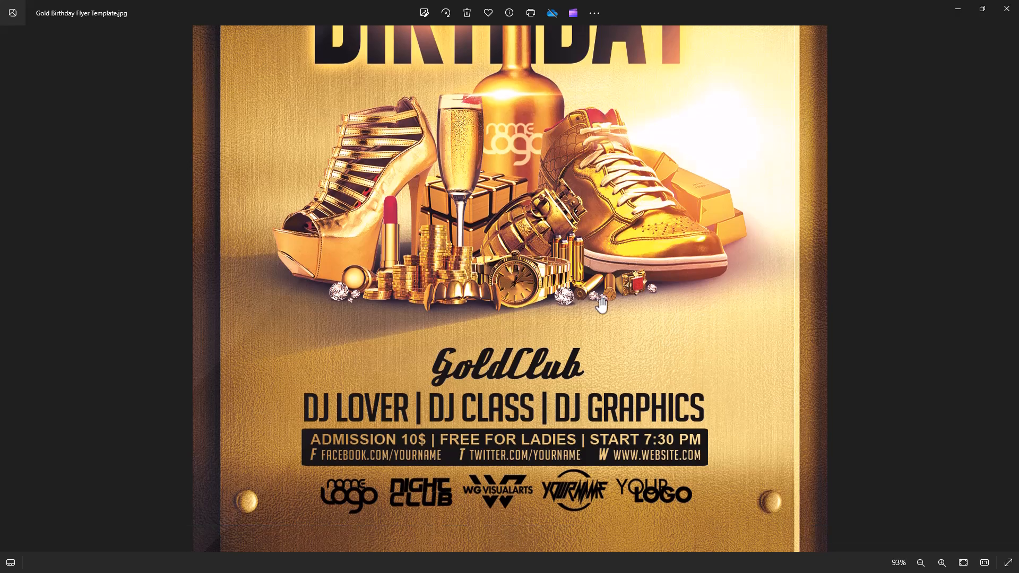
scroll(608, 316, "down", 2)
scroll(614, 321, "down", 2)
Step: Bring up the Gold Champagne flyer template and examine its bottle artwork and lower text
left_click(1010, 282)
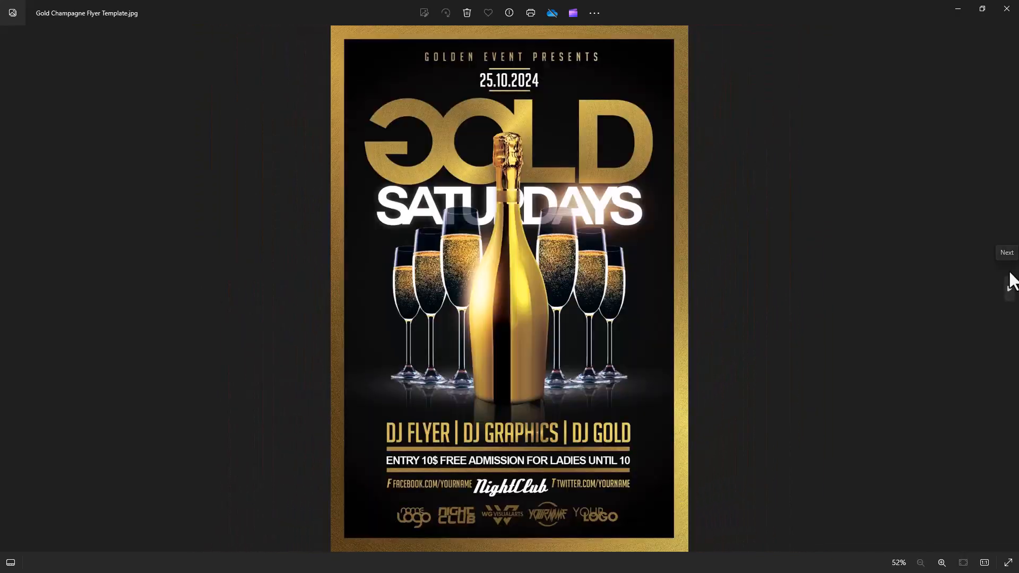
scroll(616, 345, "up", 3)
left_click_drag(644, 223, 610, 132)
scroll(594, 319, "down", 2)
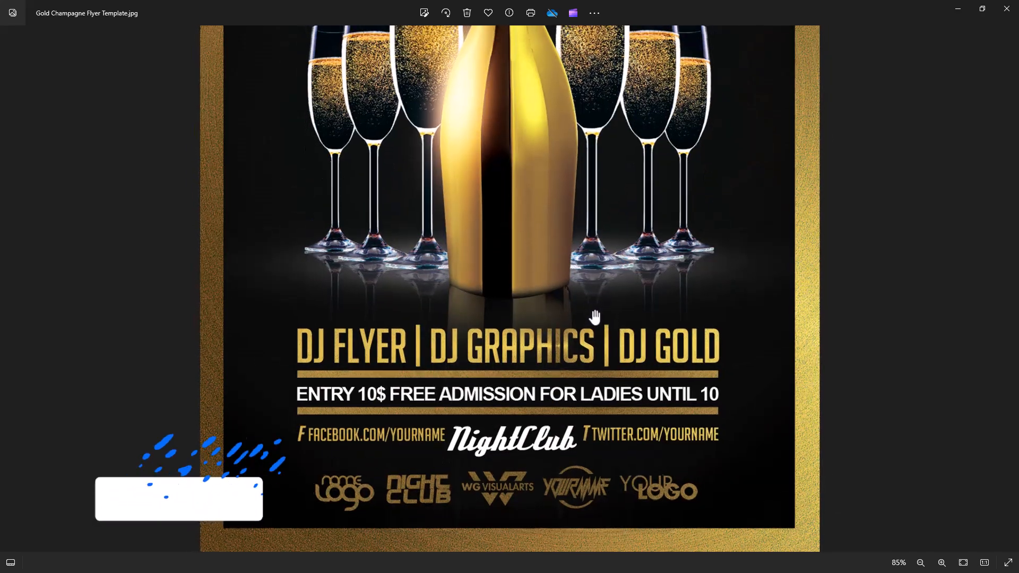
scroll(615, 333, "down", 1)
Step: Bring up the Gold Everything flyer template and examine its couple, title lettering and footer
left_click(1002, 296)
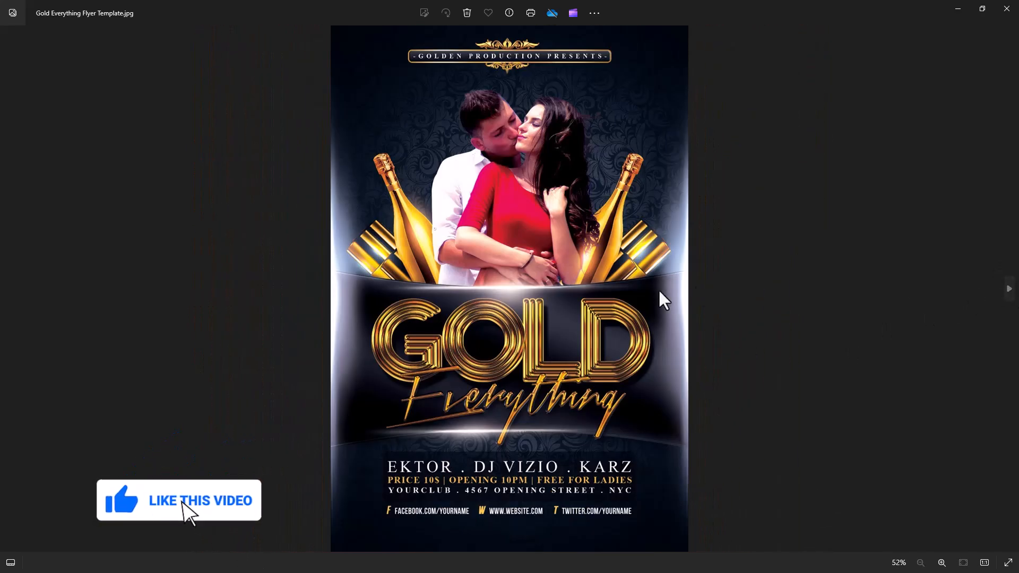
scroll(598, 325, "up", 3)
left_click_drag(610, 221, 605, 250)
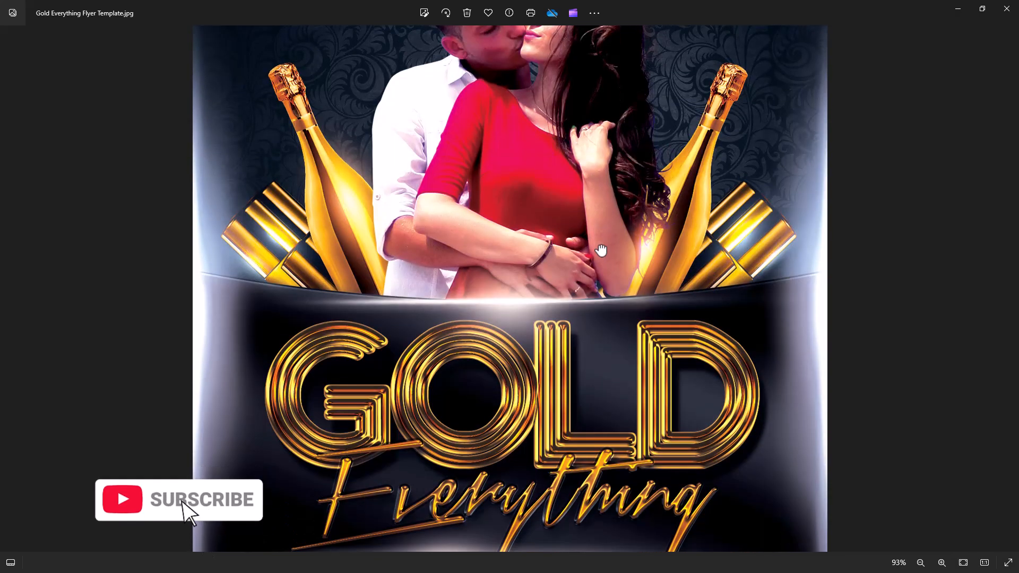
left_click_drag(613, 451, 615, 235)
scroll(614, 235, "down", 3)
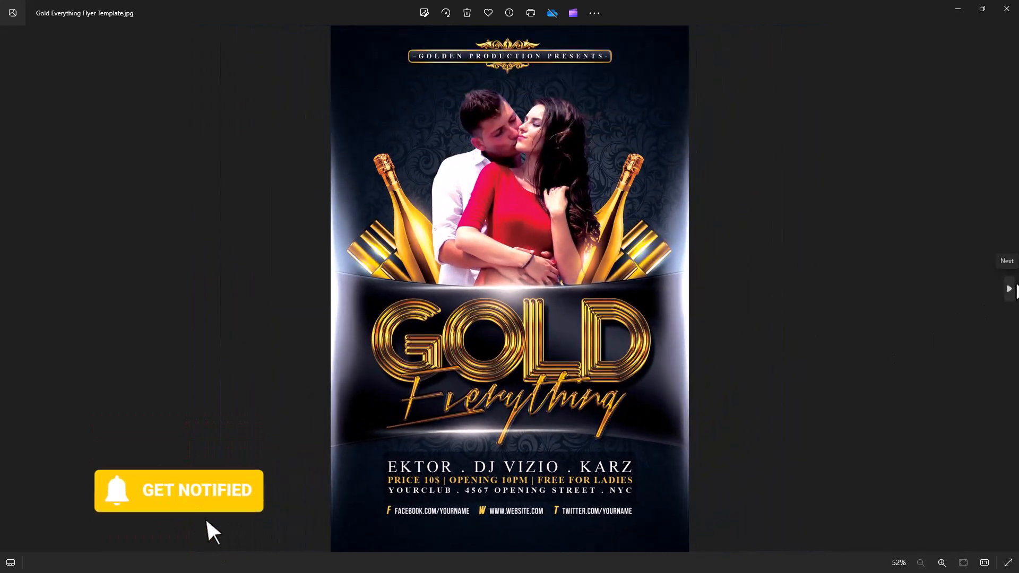
Step: Bring up the Illumina flyer template and examine its model, title and event information
left_click(1011, 290)
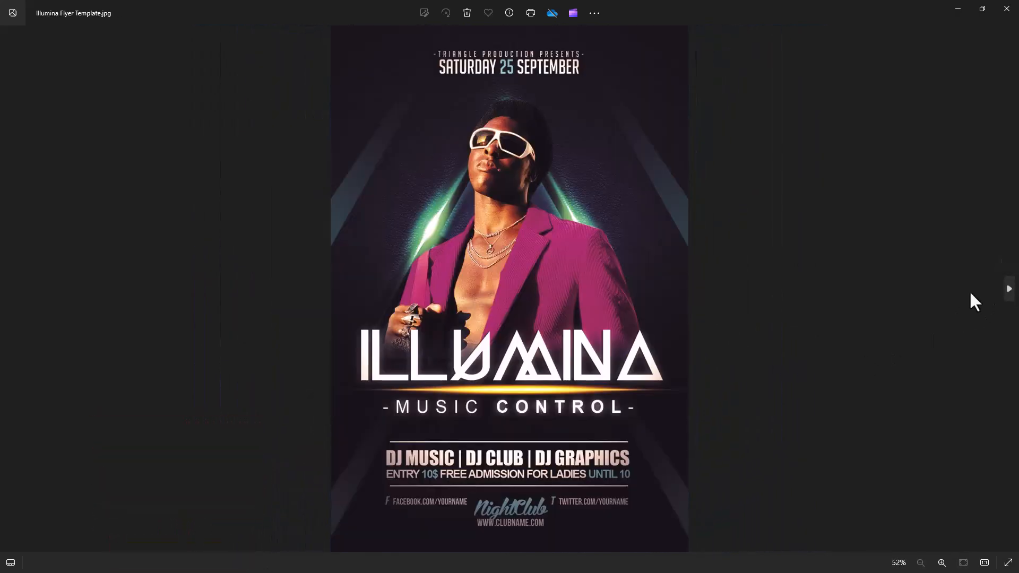
scroll(543, 340, "up", 3)
left_click_drag(596, 257, 568, 203)
left_click_drag(560, 300, 555, 159)
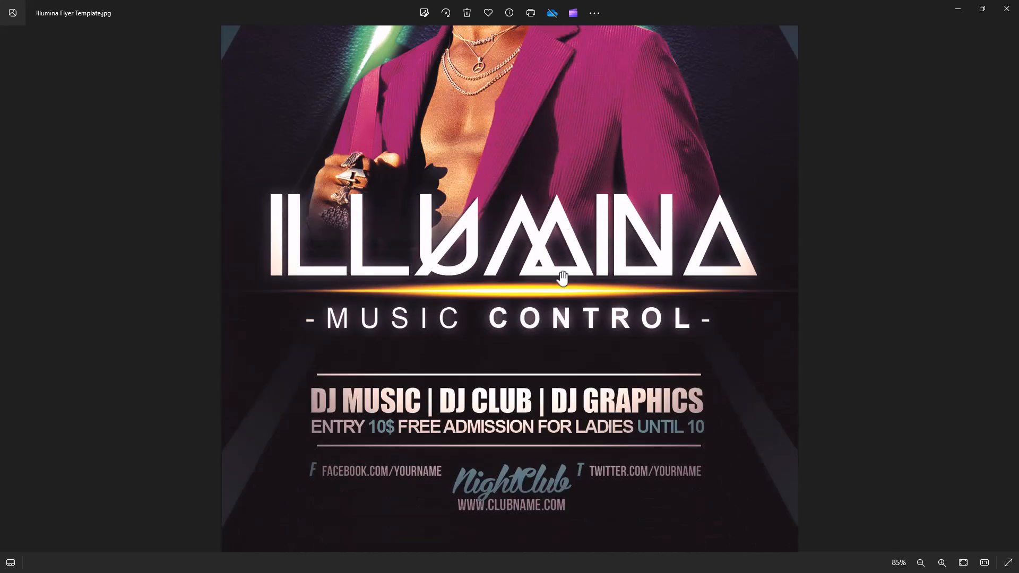
scroll(559, 345, "down", 3)
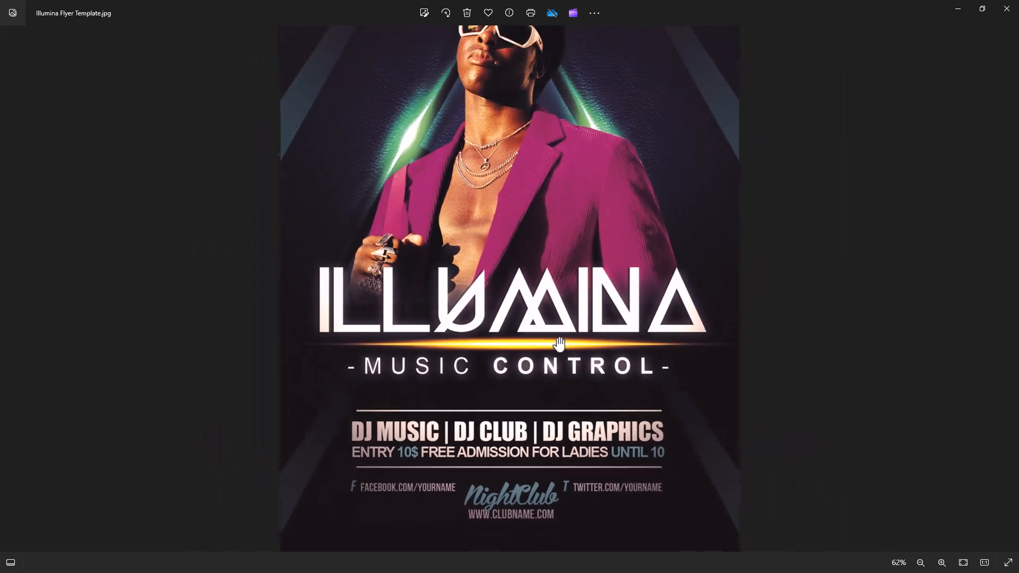
Step: Bring up the flyer following Illumina and inspect its design at a closer zoom
left_click(1009, 290)
scroll(523, 156, "up", 3)
left_click_drag(523, 156, 531, 227)
scroll(530, 226, "down", 3)
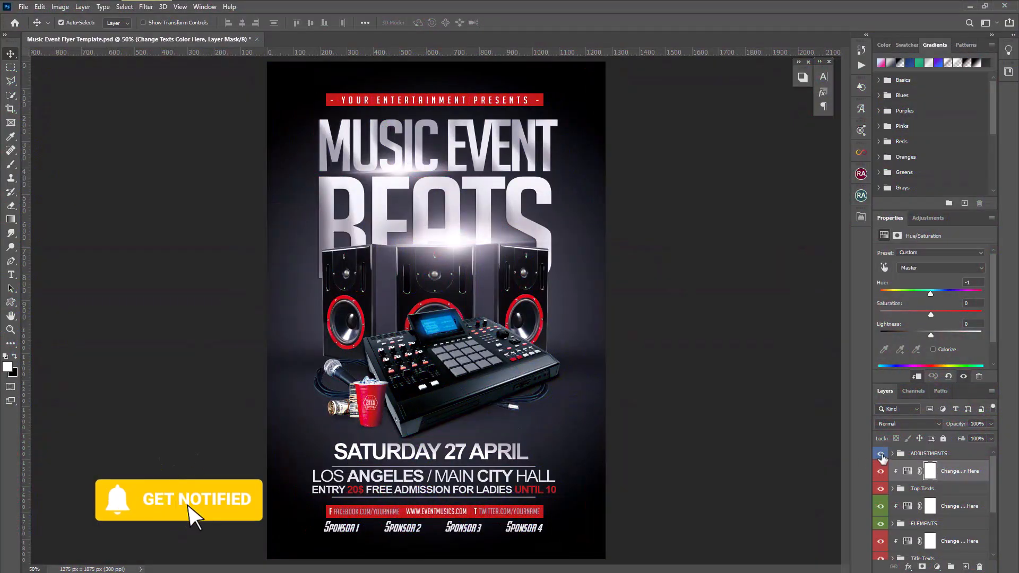
Step: Check what the ADJUSTMENTS, Top Texts, ELEMENTS and Title Texts groups contain by hiding and reshowing each one
left_click(881, 455)
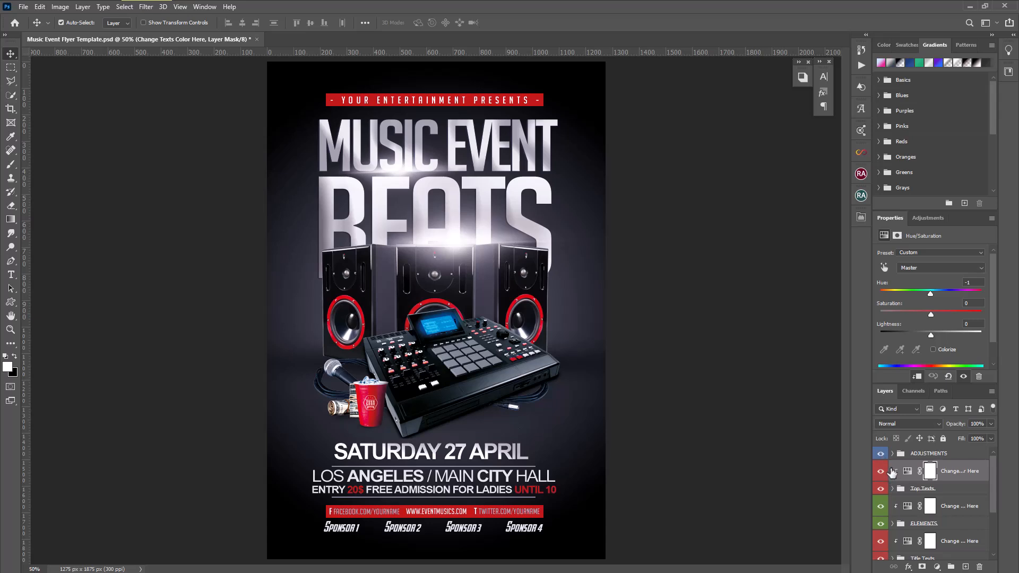
scroll(905, 502, "down", 1)
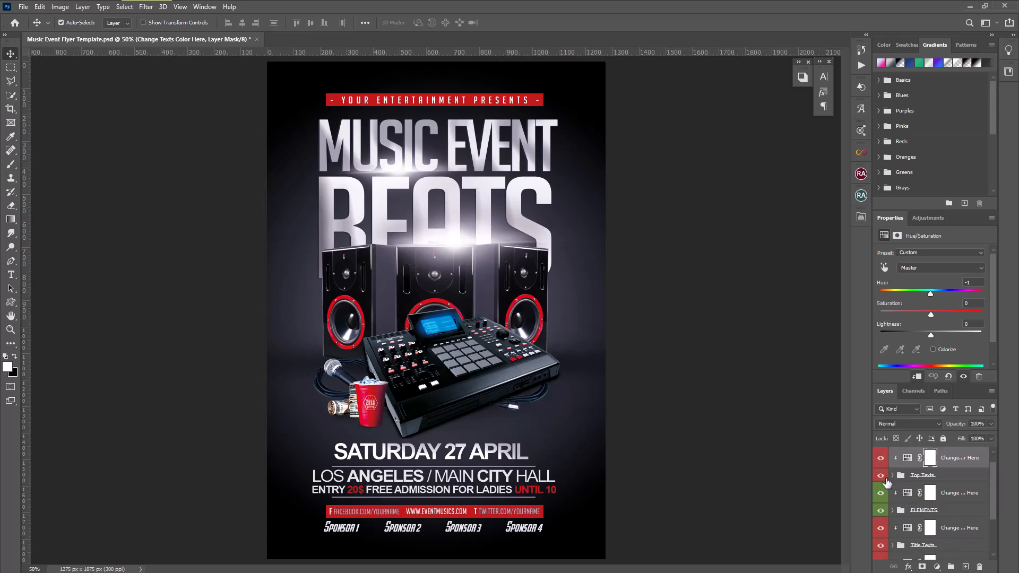
left_click(882, 479)
left_click(881, 476)
scroll(902, 511, "down", 1)
left_click(881, 484)
left_click(881, 484)
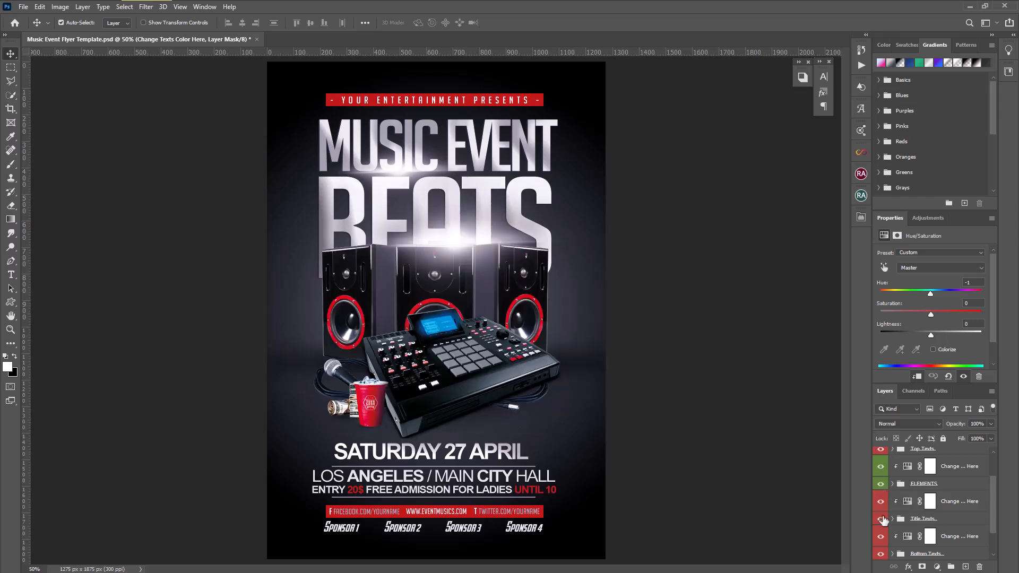
left_click(881, 519)
left_click(881, 519)
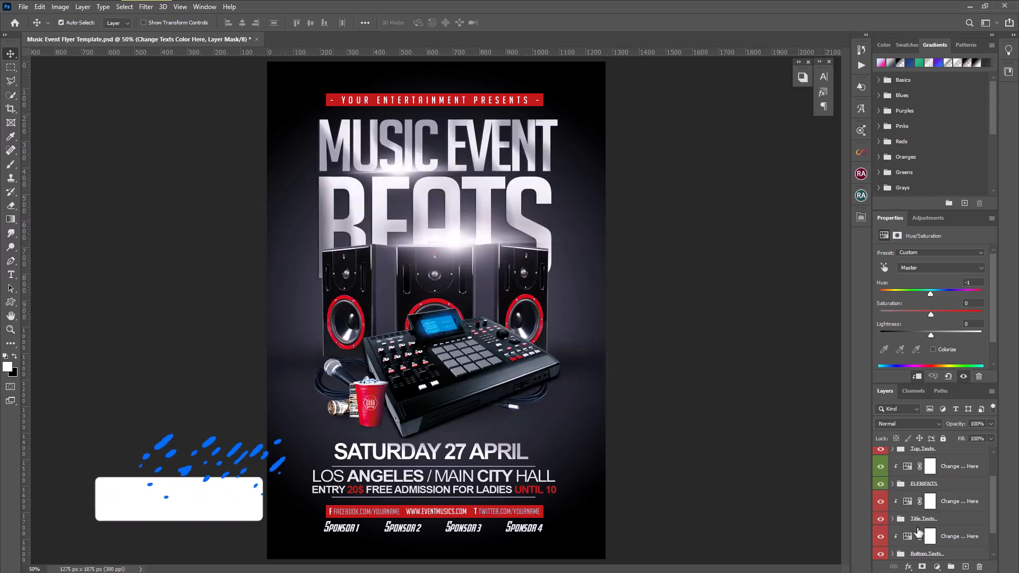
Step: Check what the Bottom Texts and BACKGROUNDS groups contain by hiding and reshowing each one
scroll(895, 538, "down", 1)
left_click(881, 527)
left_click(881, 527)
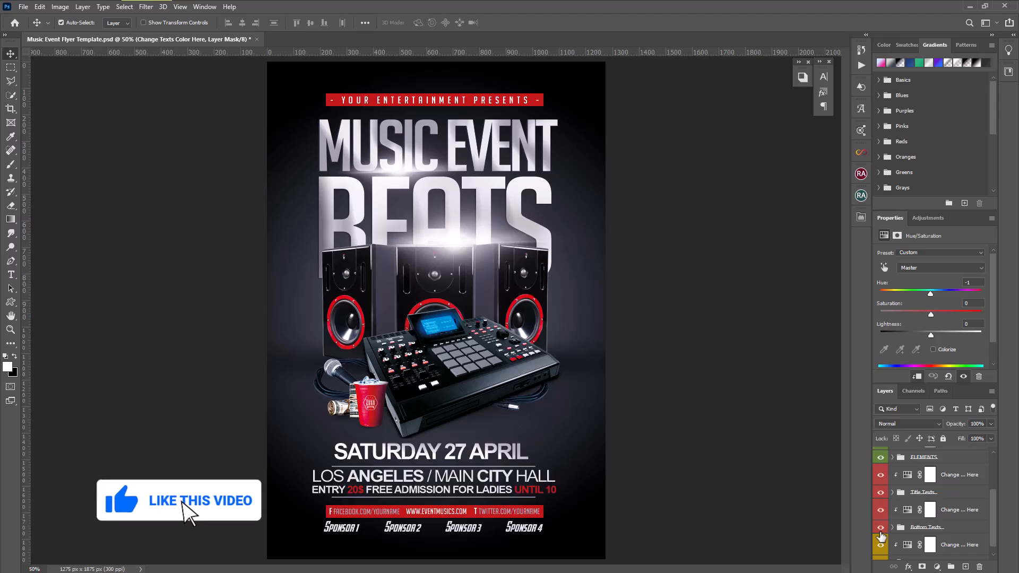
scroll(934, 537, "down", 1)
left_click(881, 553)
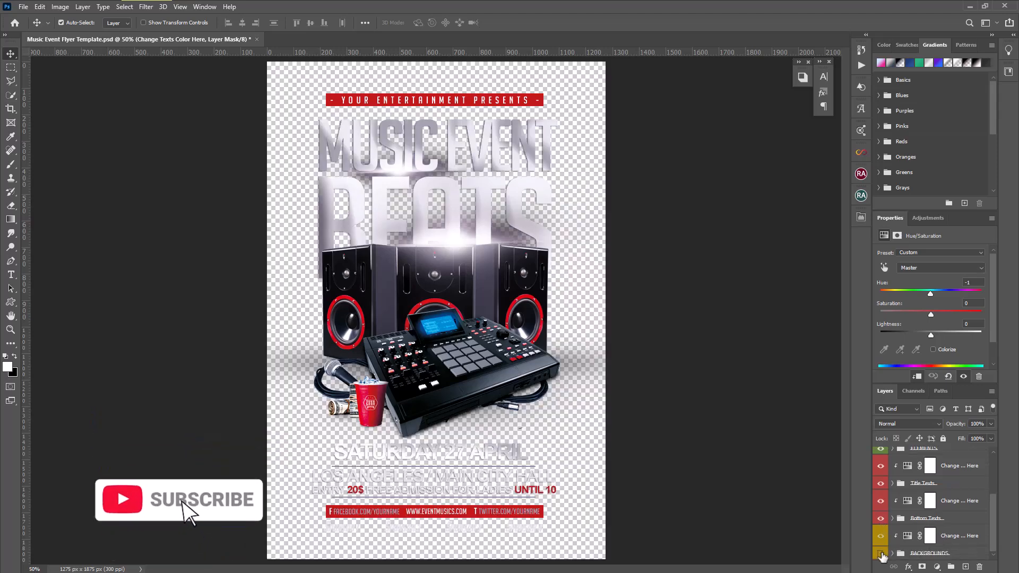
left_click(881, 553)
Step: Add a layer group named Image directly below the ELEMENTS group, and hide the ELEMENTS group
scroll(965, 510, "up", 3)
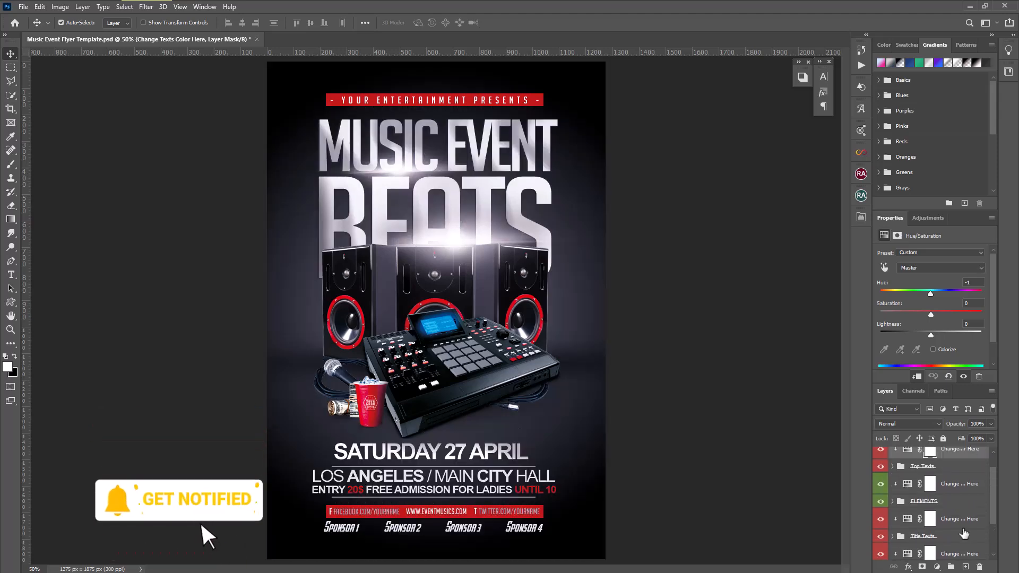
left_click(951, 566)
left_click_drag(962, 487, 961, 523)
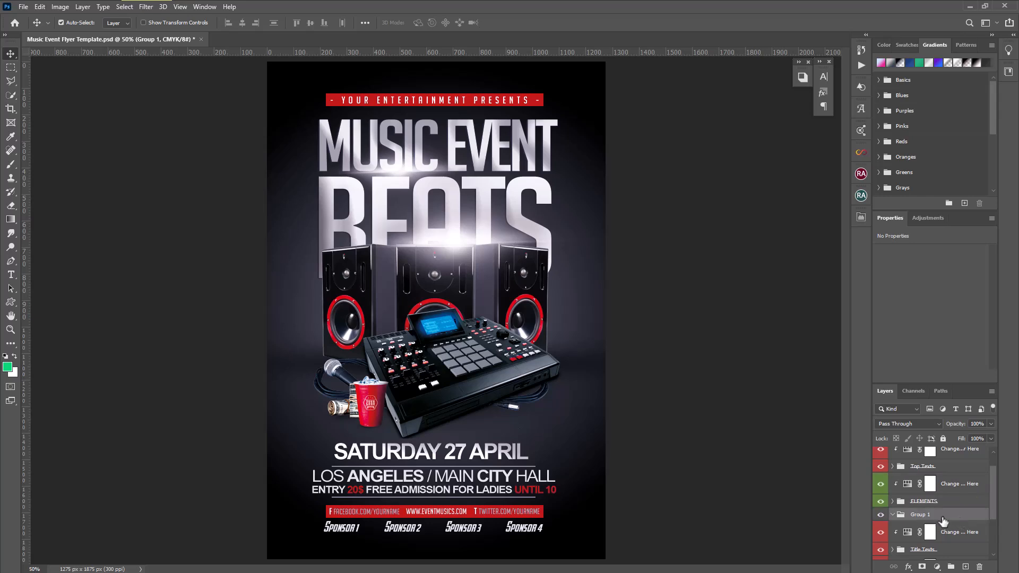
left_click(881, 502)
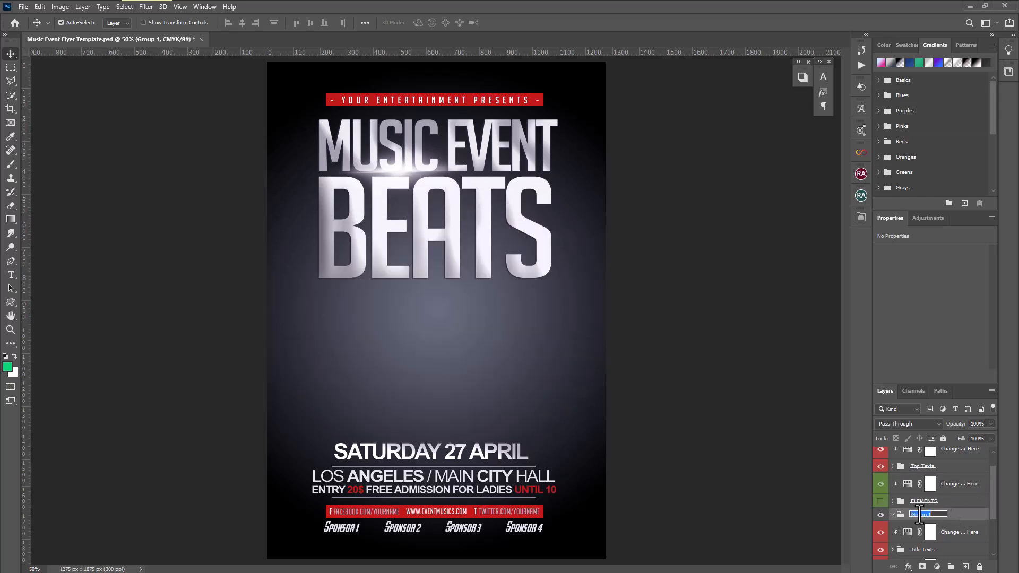
left_click(961, 533)
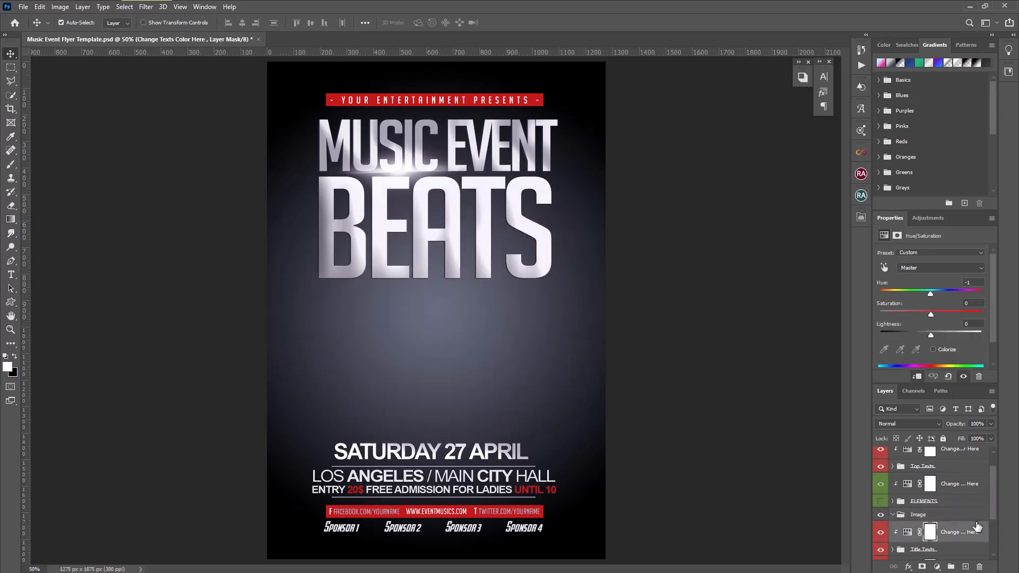
Step: Place Untitled-1.png as an embedded image and scale it down to about 926 × 1094 px on the flyer
left_click(23, 6)
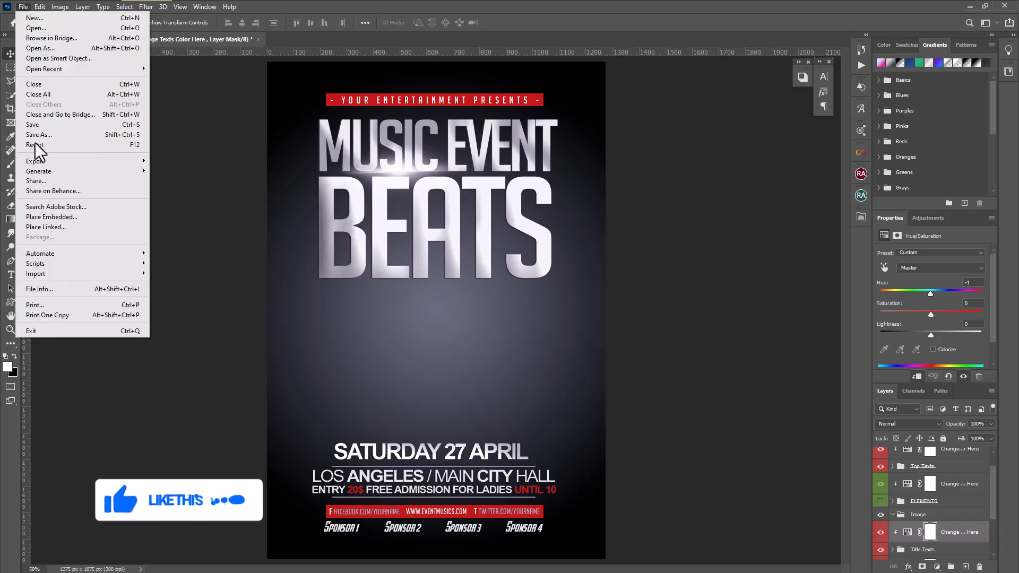
left_click(52, 217)
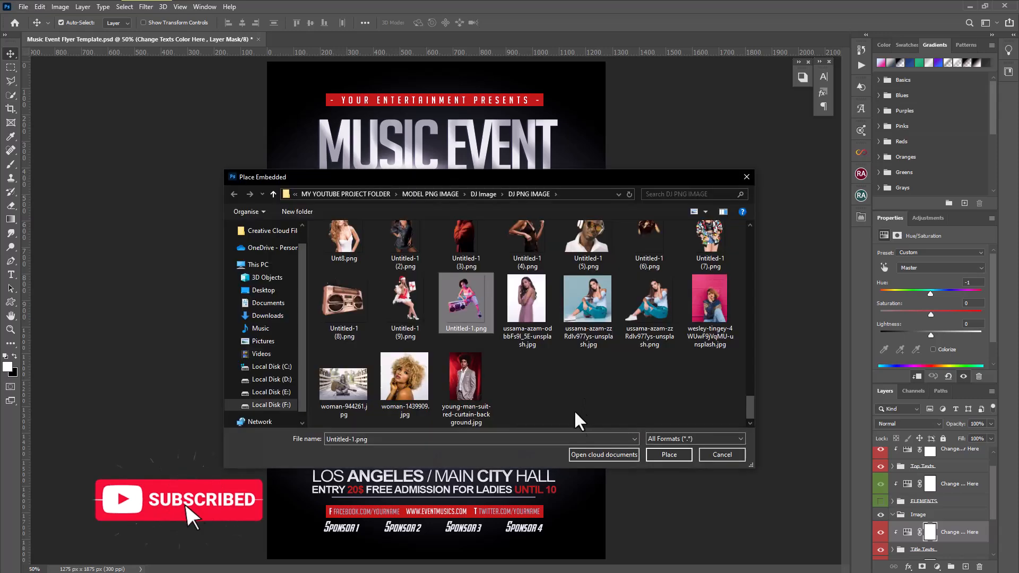
left_click(659, 455)
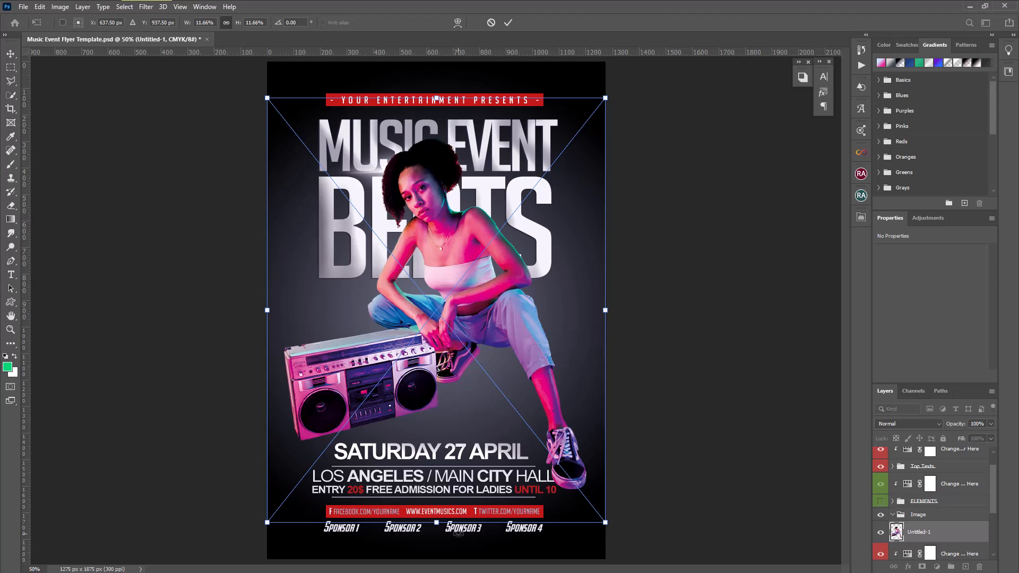
left_click_drag(454, 523, 455, 491)
left_click(6, 55)
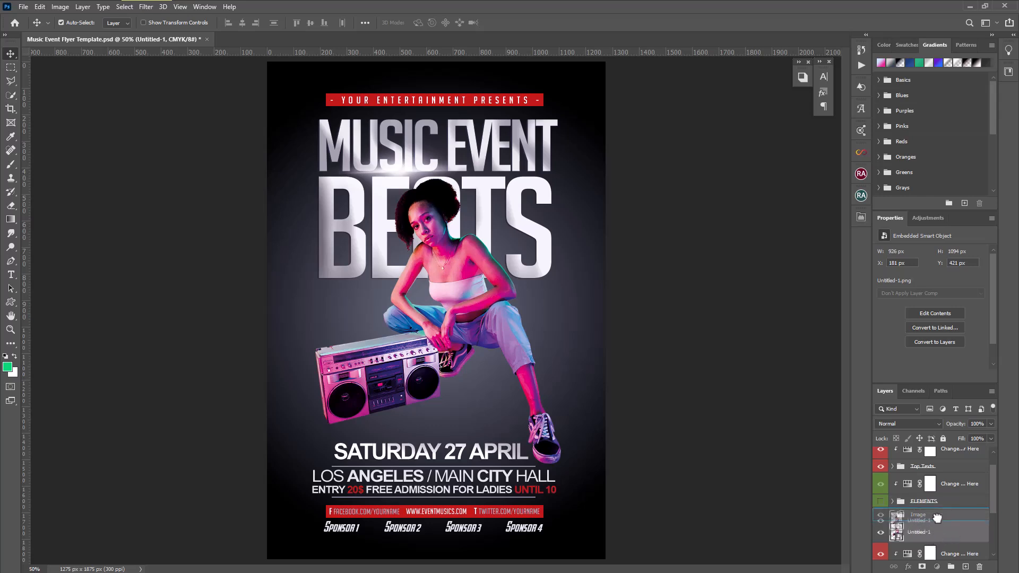
Step: Put the placed picture layer inside the Image group and rename the layer Image, copying the group's name
left_click(893, 515)
left_click(893, 515)
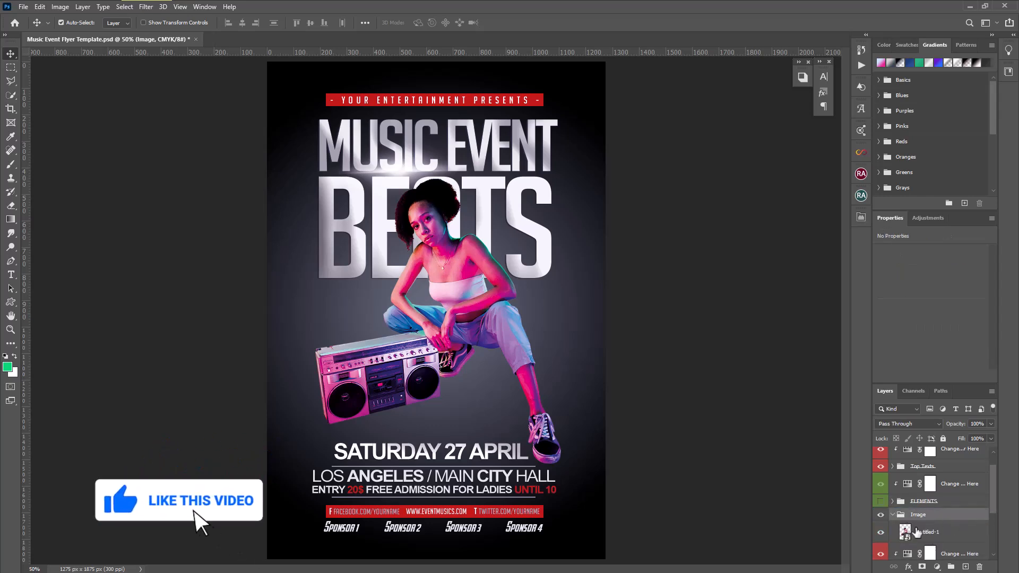
double_click(917, 515)
right_click(926, 514)
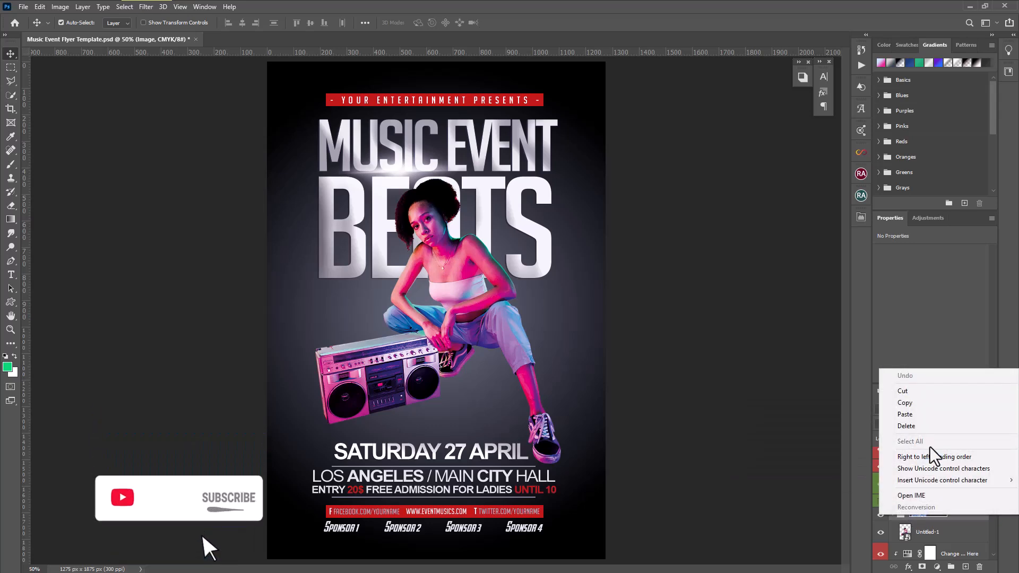
left_click(937, 404)
double_click(927, 532)
right_click(929, 531)
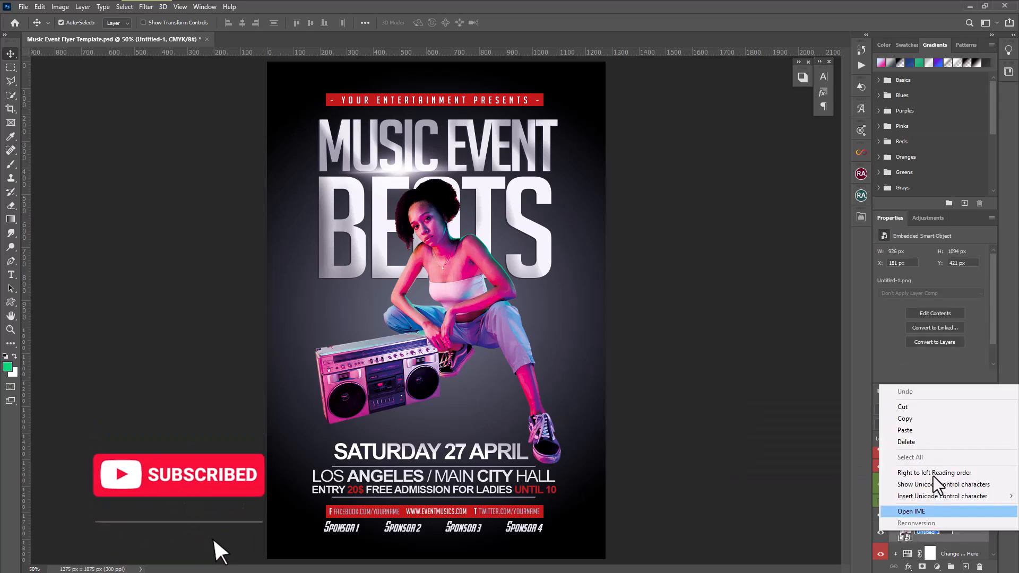
left_click(905, 430)
left_click(958, 532)
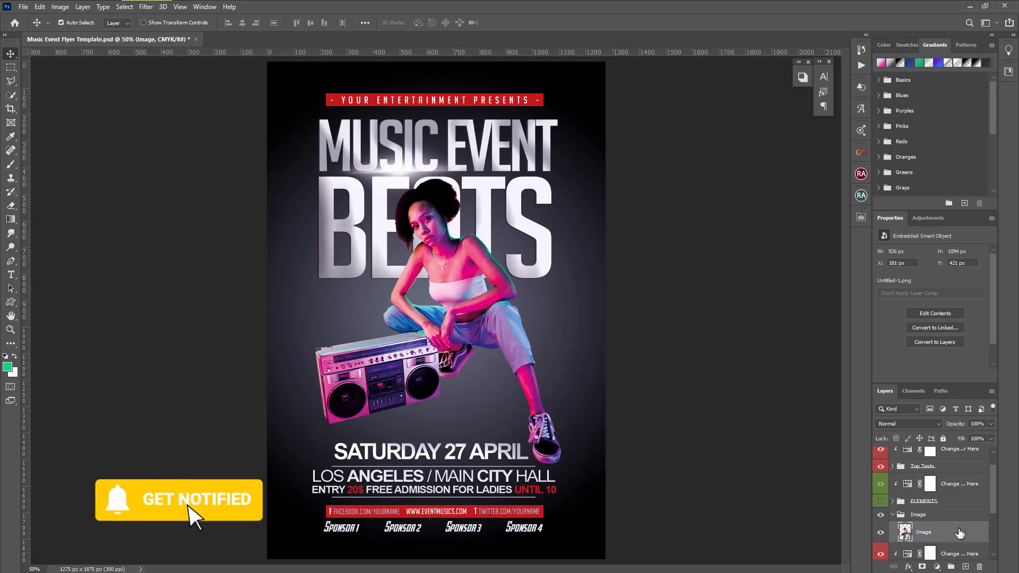
Step: Add a new layer directly below the placed picture layer in the Image group and name it Shadow
left_click(954, 557)
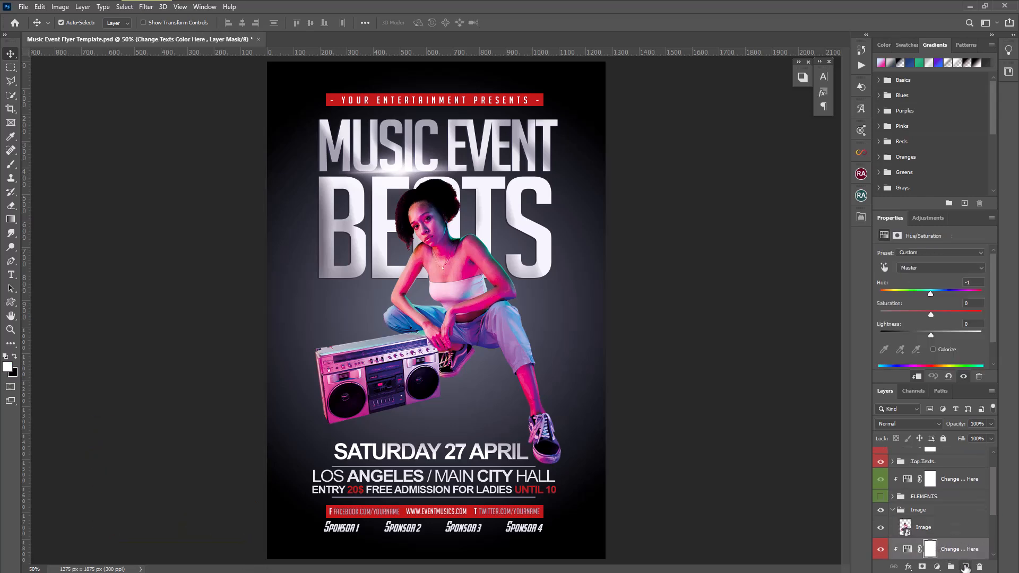
left_click(964, 566)
left_click_drag(947, 536, 950, 540)
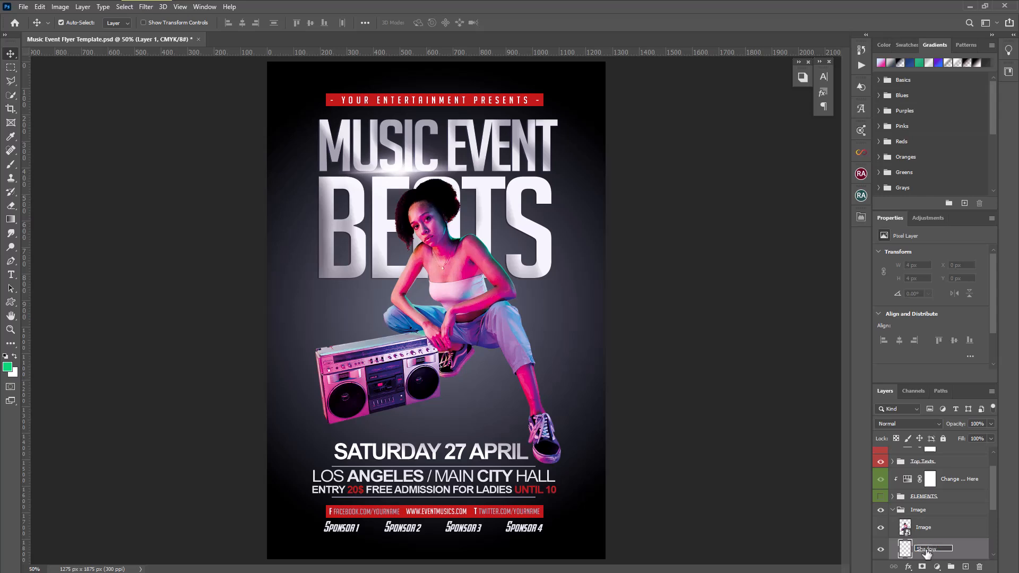
key("Return")
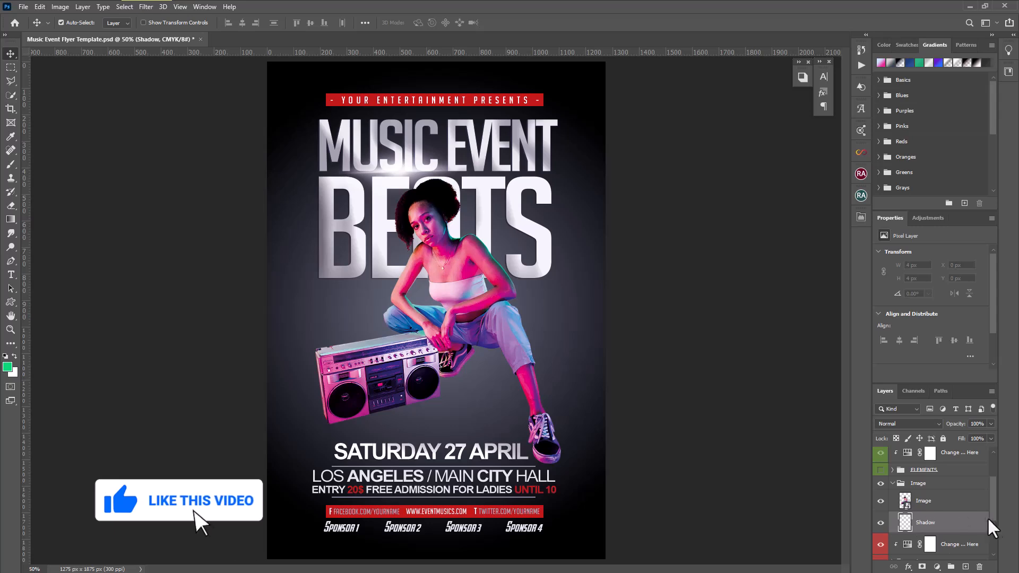
Step: Flatten the Soft Round brush tip into a thin horizontal ellipse, with a 495 px size and 0% hardness
left_click(11, 164)
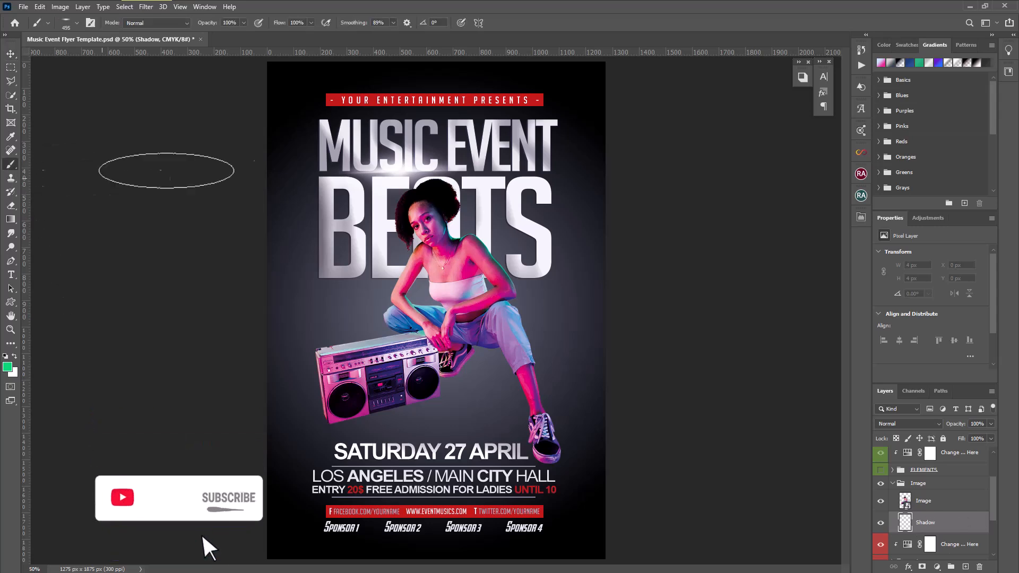
right_click(370, 252)
left_click_drag(393, 285, 335, 268)
left_click_drag(393, 291, 391, 281)
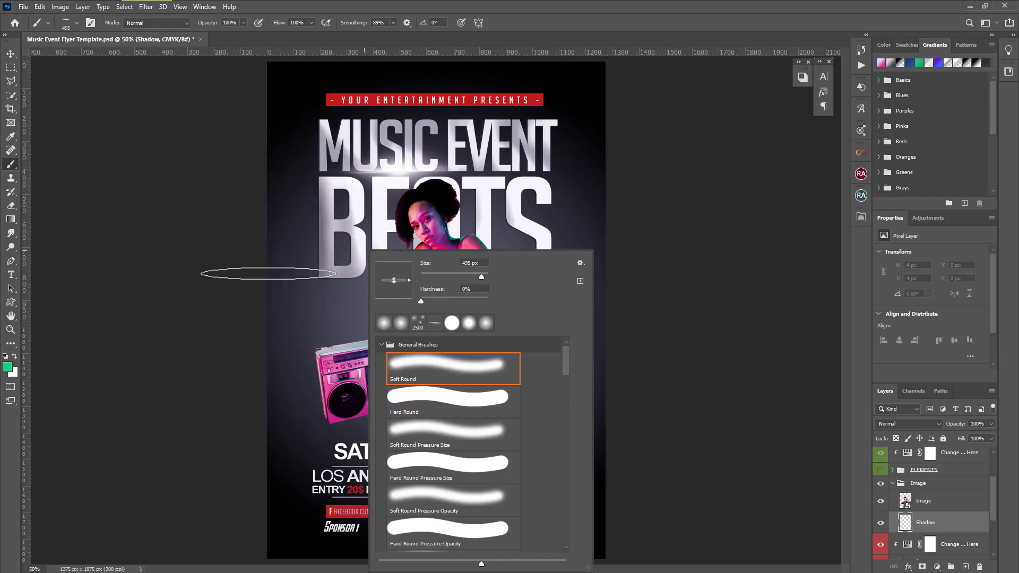
left_click(681, 32)
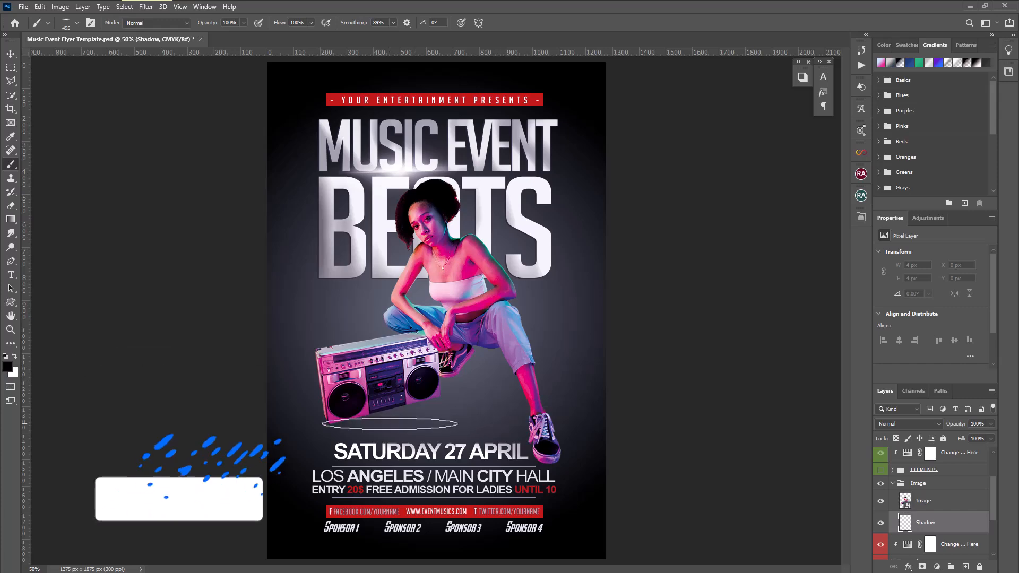
left_click(390, 422)
left_click(40, 7)
left_click(63, 18)
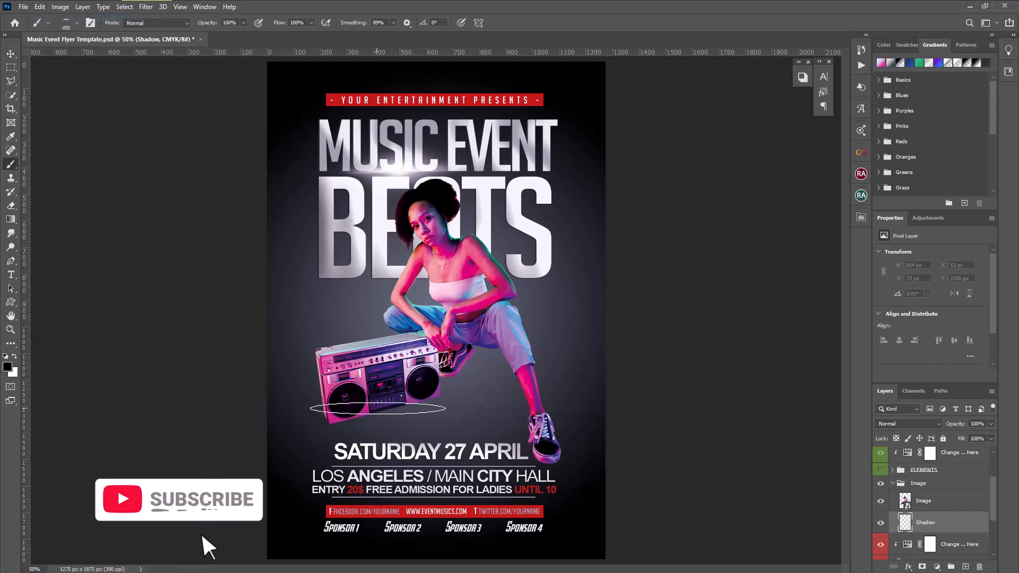
Step: Set the foreground colour to dark grey #313030 and paint a flat shadow dab just beneath the boombox
left_click(8, 366)
left_click(741, 265)
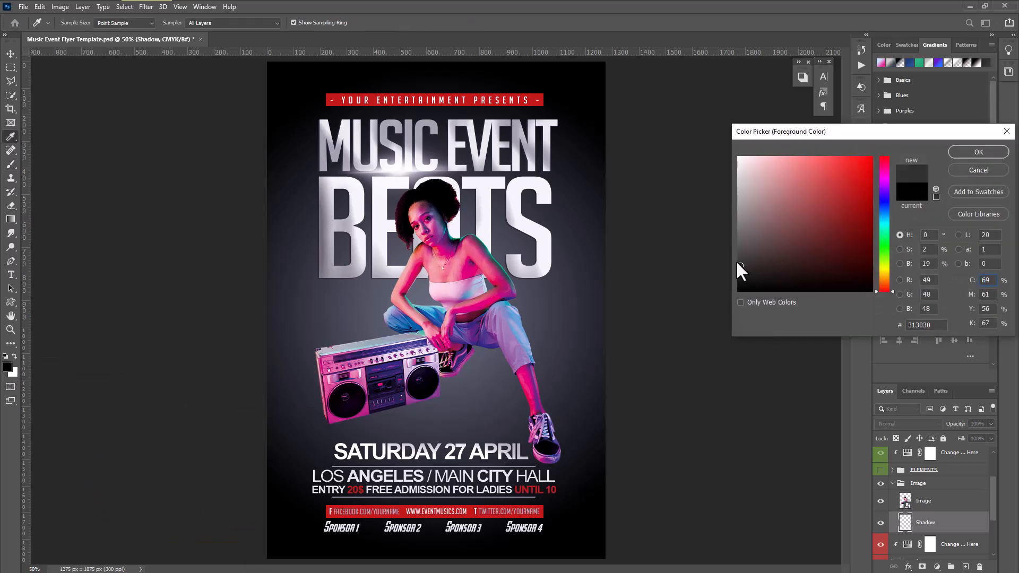
left_click(967, 158)
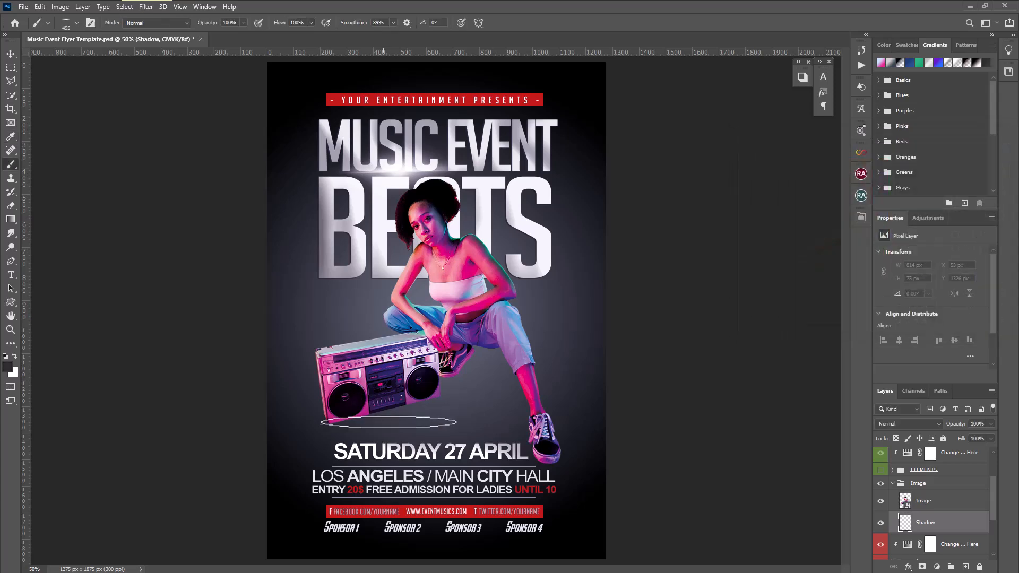
Step: Free-transform the shadow to slant along the boombox's lower edge, resizing it to about 961 × 225 px
left_click(40, 7)
left_click(62, 238)
left_click_drag(516, 413, 512, 380)
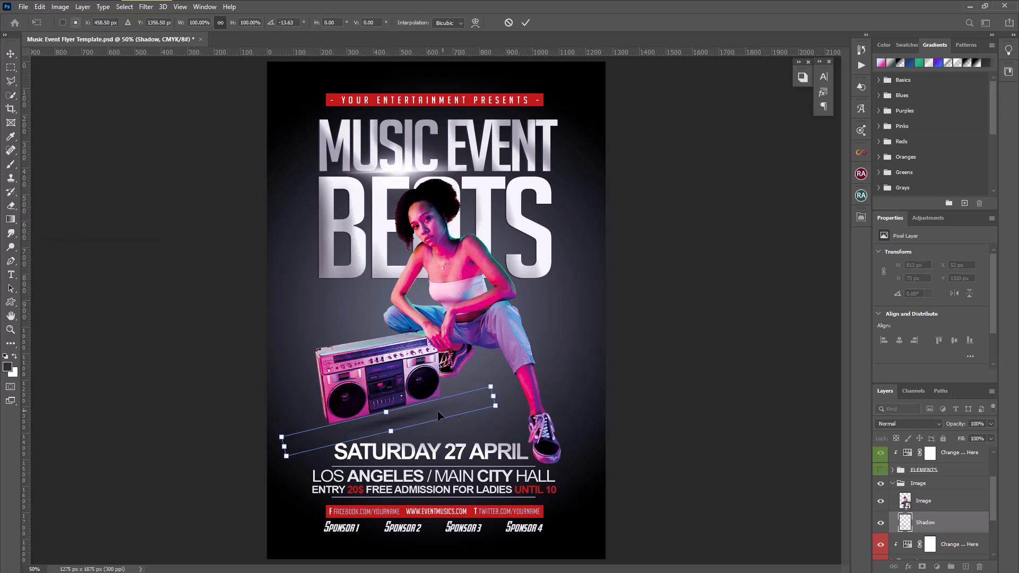
left_click_drag(390, 433, 394, 443)
key("Return")
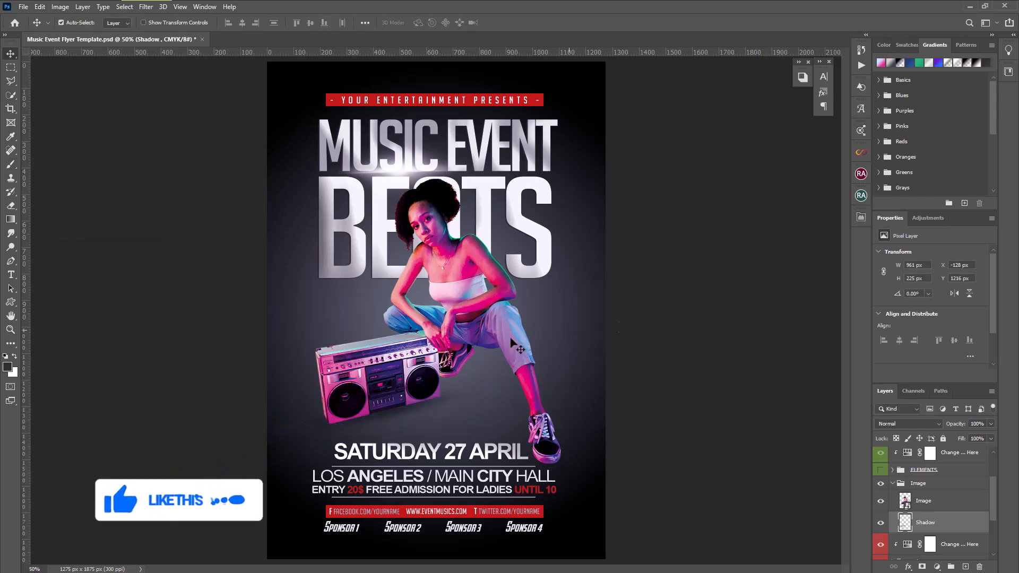
Step: Add another layer above the Shadow layer and give it the same name by copying Shadow onto it
left_click(966, 567)
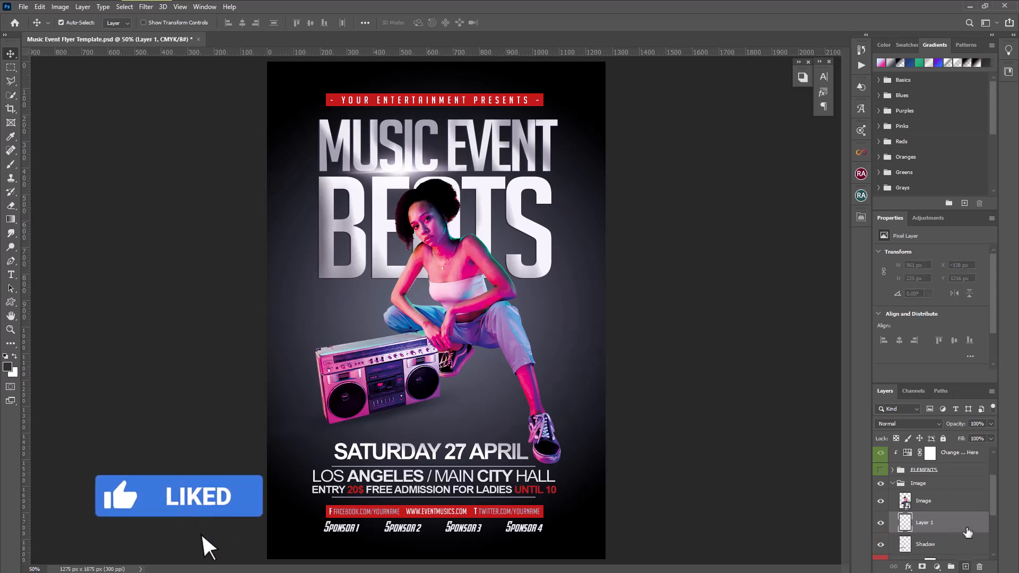
double_click(926, 544)
right_click(929, 543)
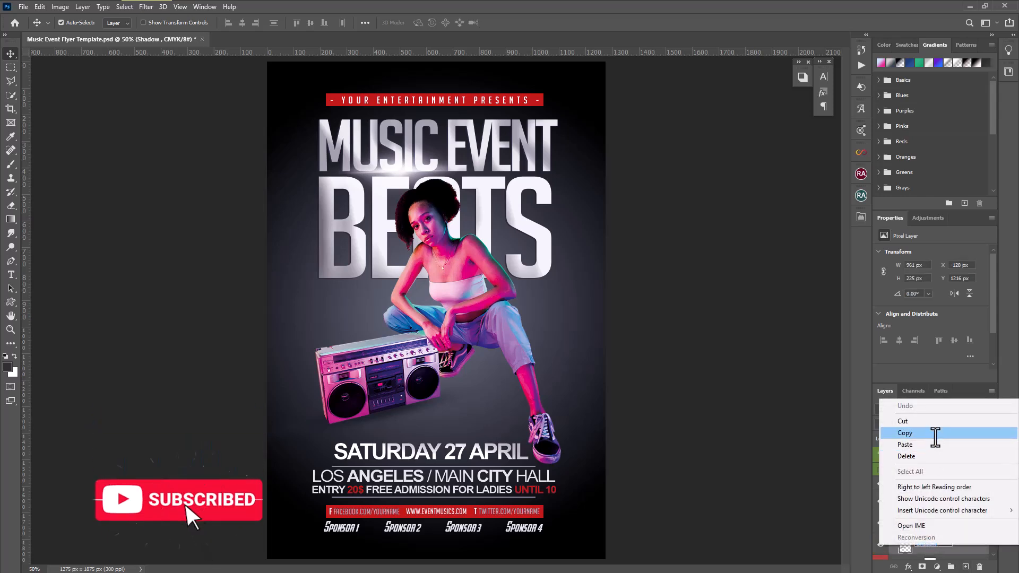
left_click(905, 432)
double_click(925, 523)
right_click(926, 523)
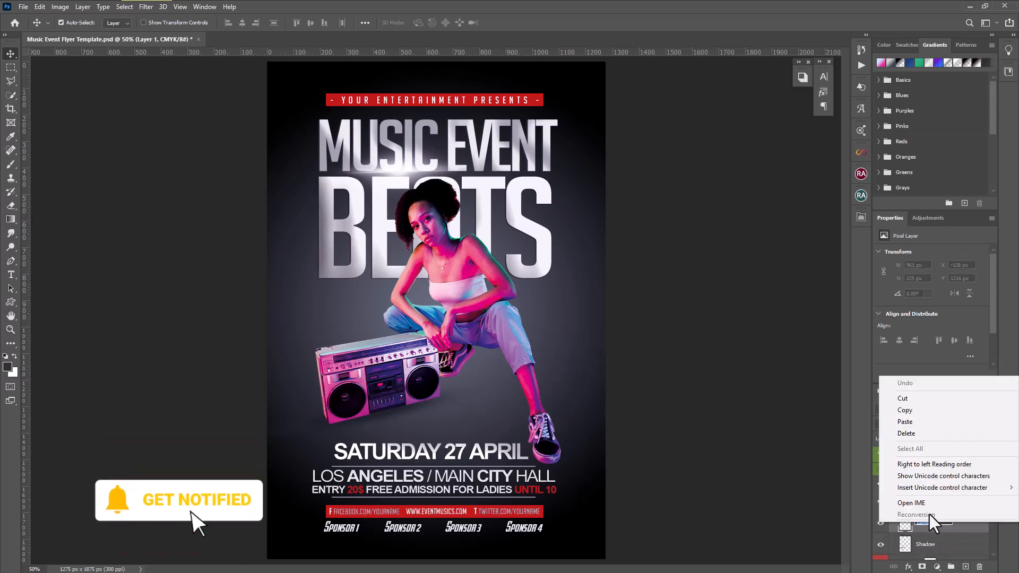
left_click(939, 422)
key("Return")
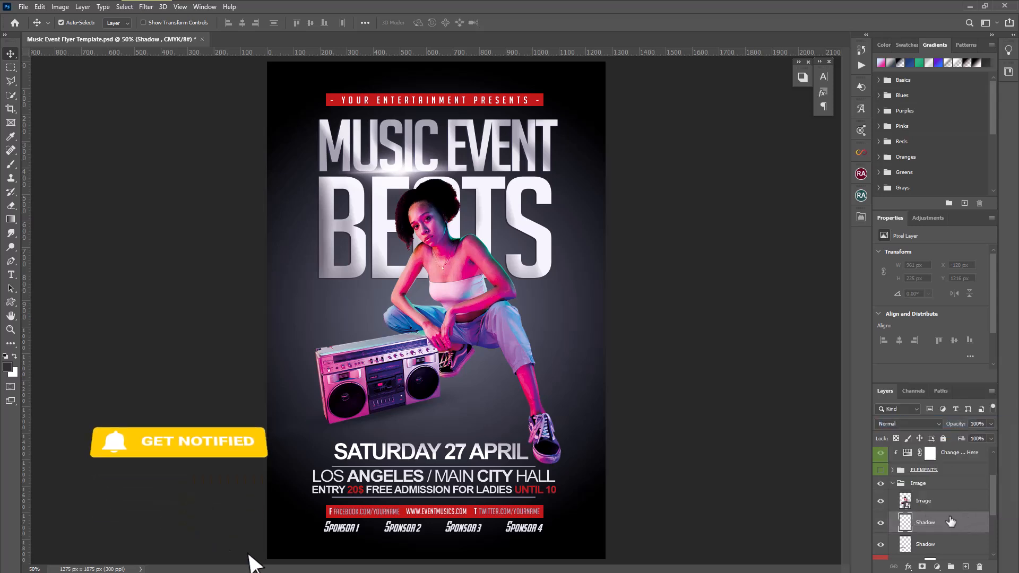
Step: Reshape the Soft Round brush tip to a full circle and set its size to 275 px
left_click(11, 164)
right_click(398, 300)
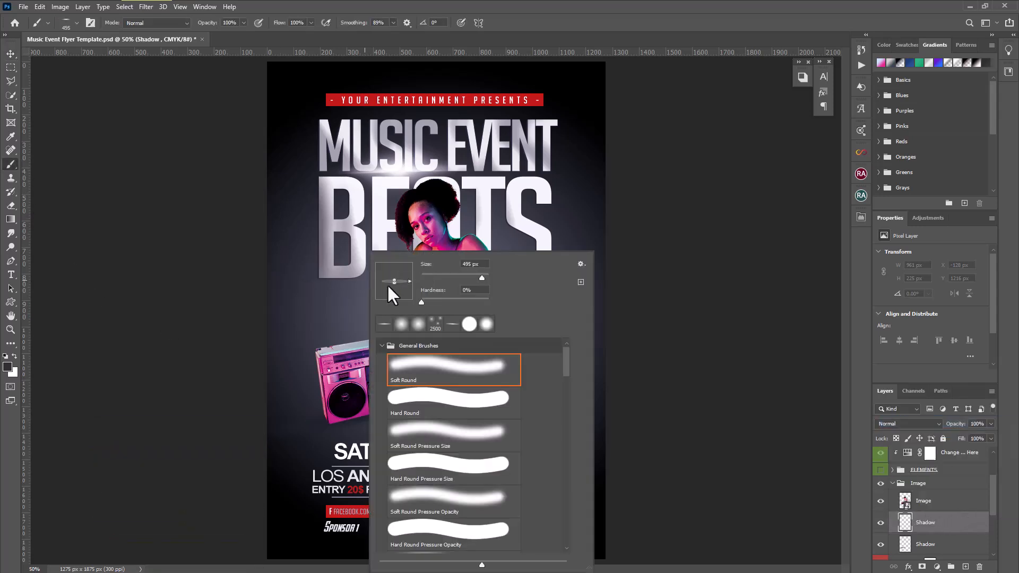
left_click_drag(393, 282, 394, 297)
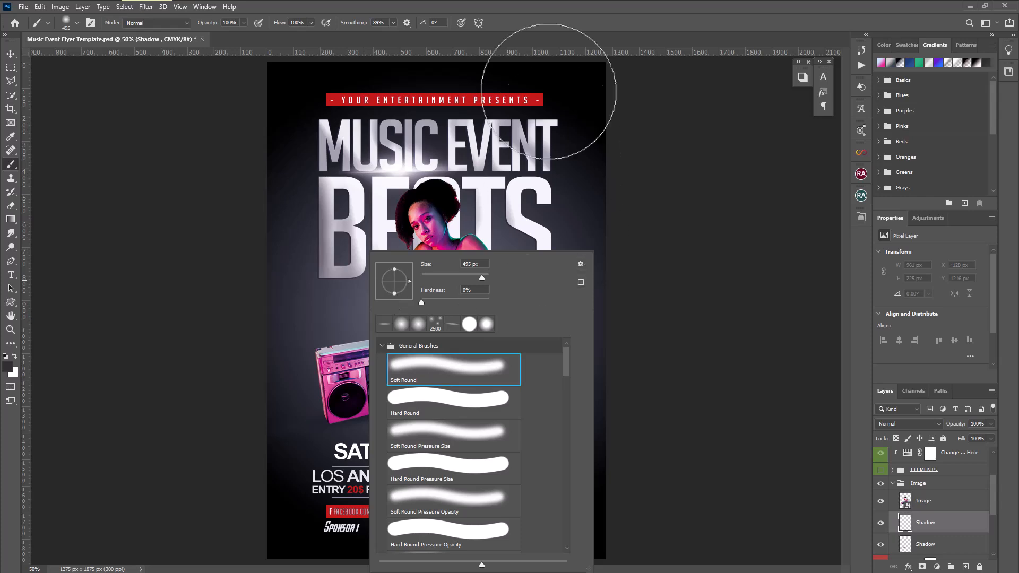
left_click(474, 275)
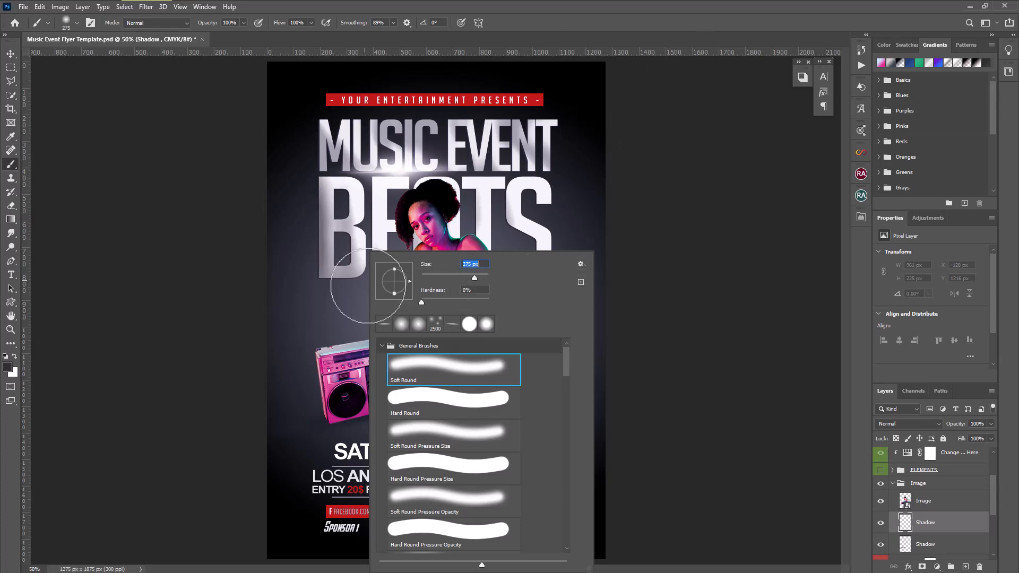
left_click(749, 28)
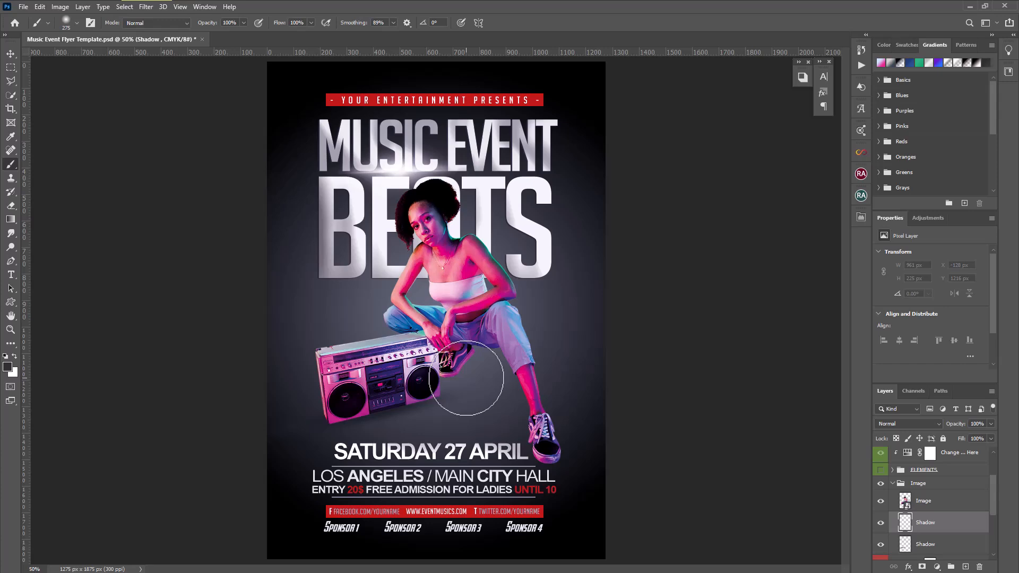
Step: Paint a shadow dab below the model's rear shoe and widen its base with a Perspective transform to about 1194 × 443 px
left_click(466, 378)
left_click(39, 7)
mouse_move(120, 249)
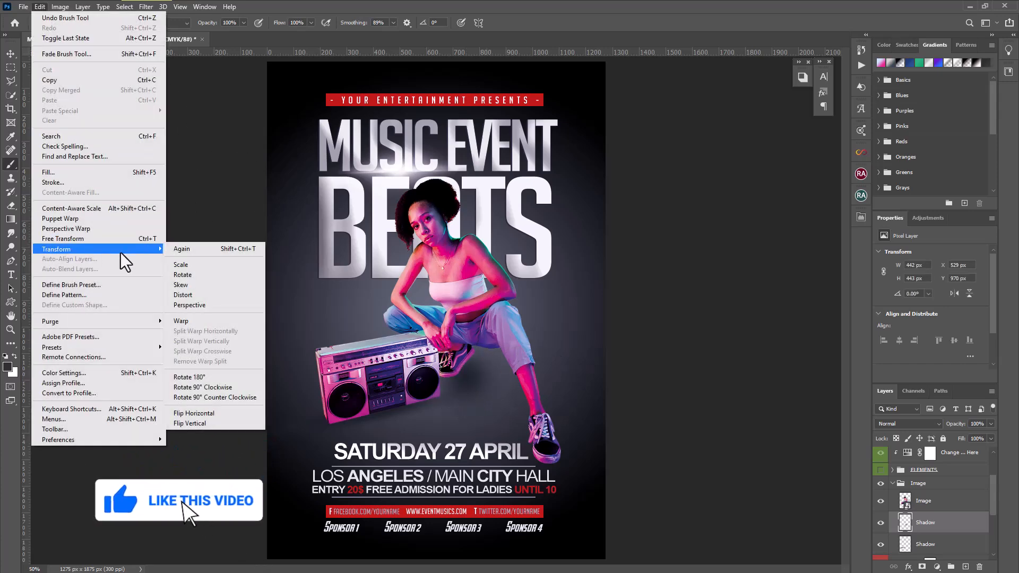
left_click(199, 307)
left_click_drag(525, 436, 885, 281)
left_click_drag(622, 392, 610, 434)
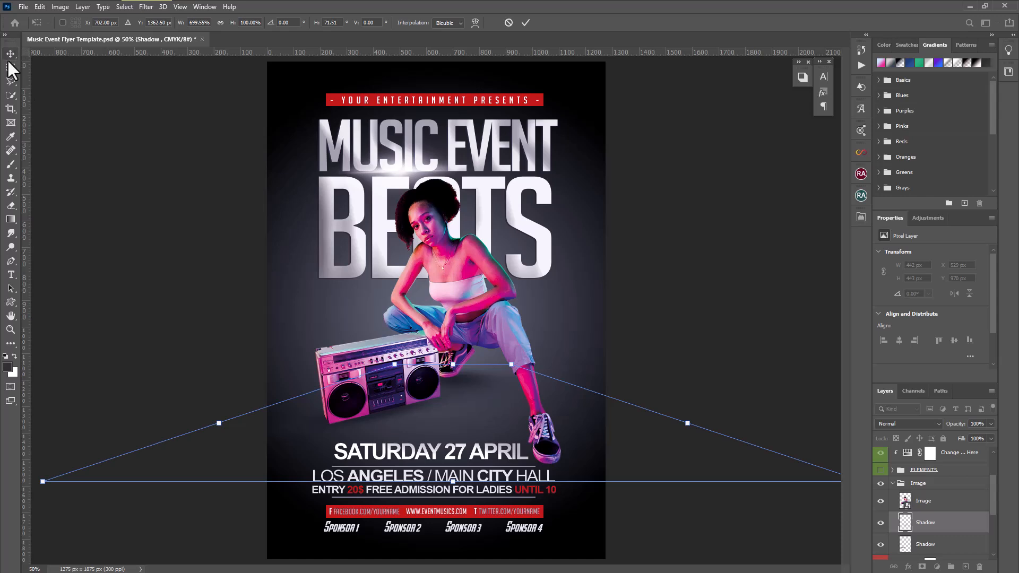
key("Return")
Step: Scale the perspective shadow down to about 883 × 328 px and position it beneath the model's rear shoe
left_click(43, 8)
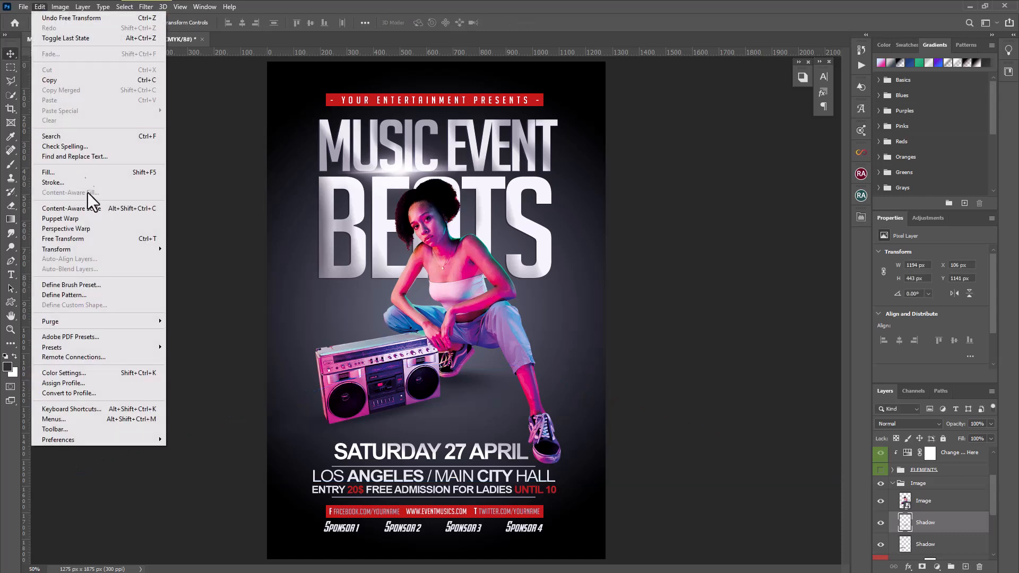
left_click(80, 240)
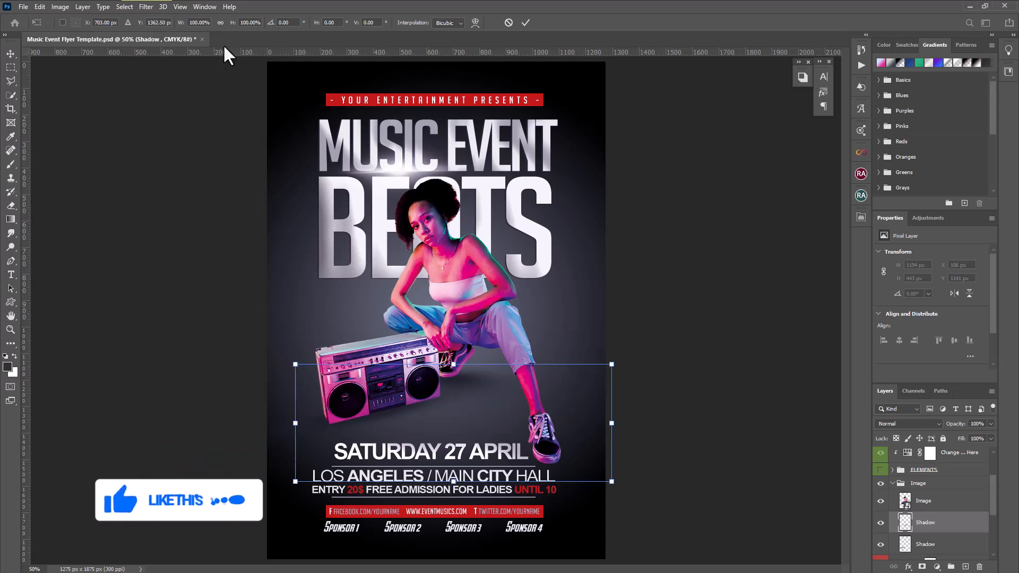
left_click_drag(453, 484, 453, 452)
mouse_move(480, 407)
left_mouse_down()
mouse_move(495, 413)
mouse_move(486, 405)
left_mouse_up()
left_click(16, 59)
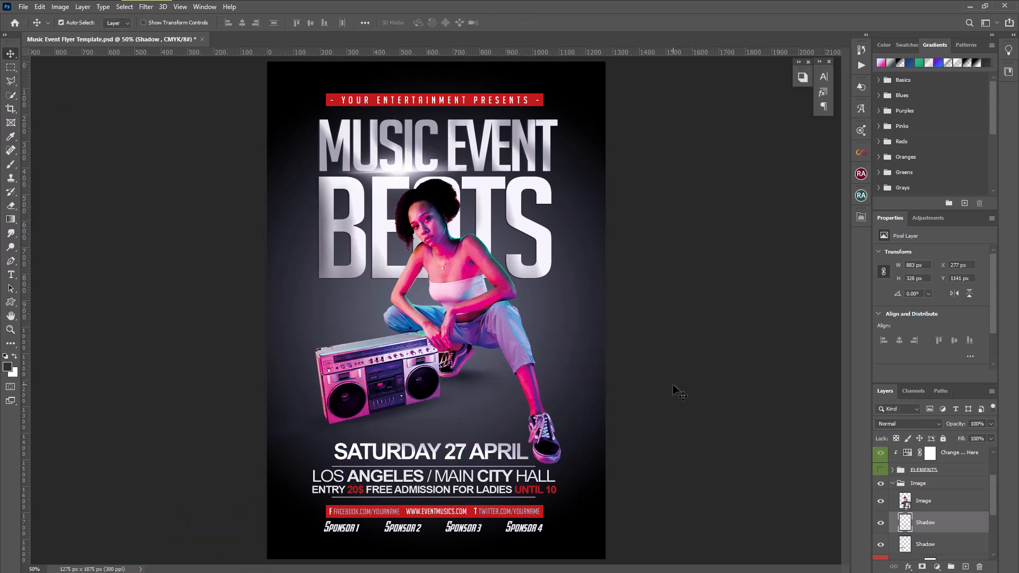
Step: Duplicate the rear shoe's shadow layer and move the copy under the front shoe, at about X 634, Y 1450 px
scroll(957, 534, "down", 1)
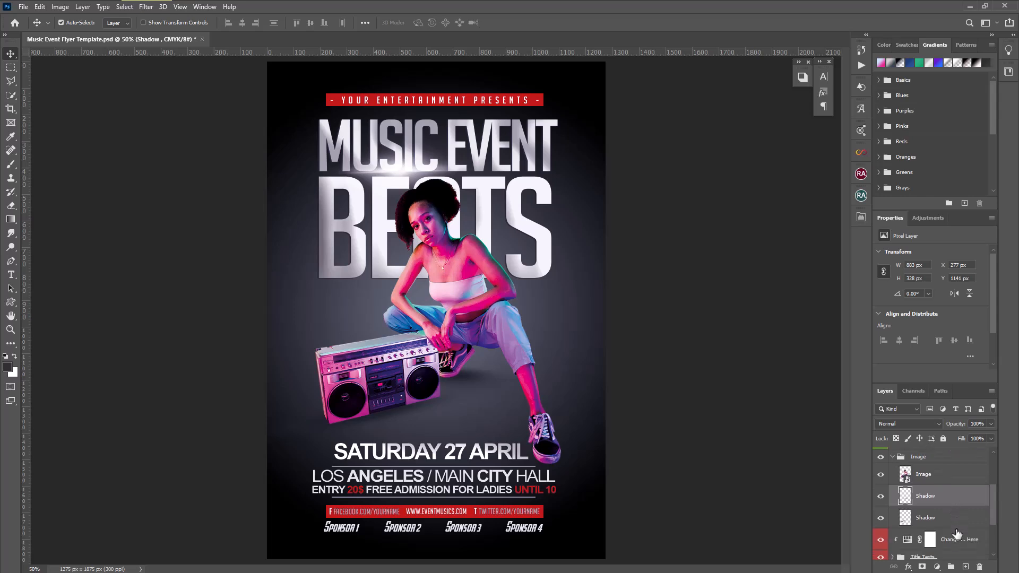
left_click_drag(966, 502, 966, 566)
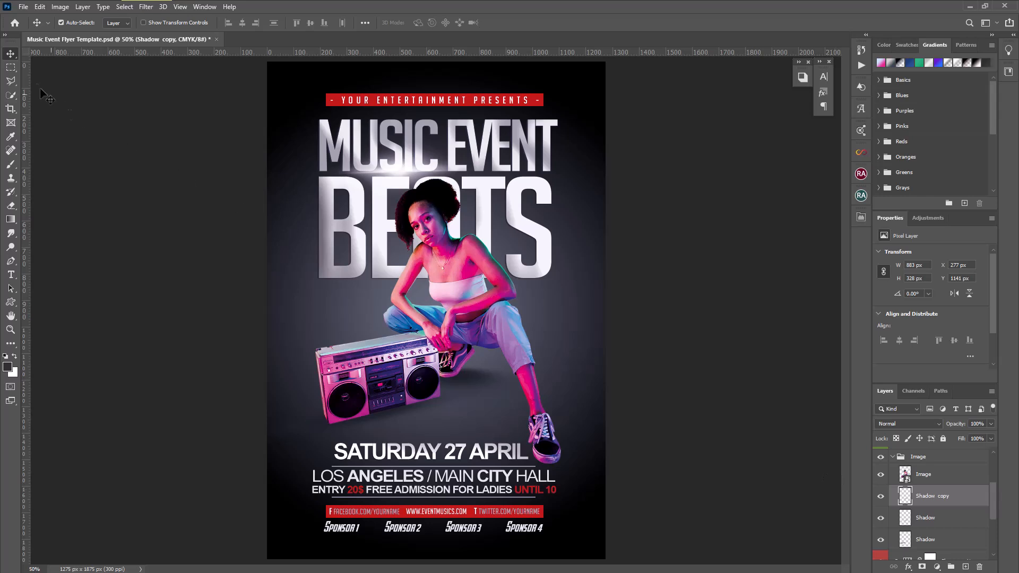
left_click(40, 7)
left_click(66, 238)
left_click_drag(501, 374, 576, 454)
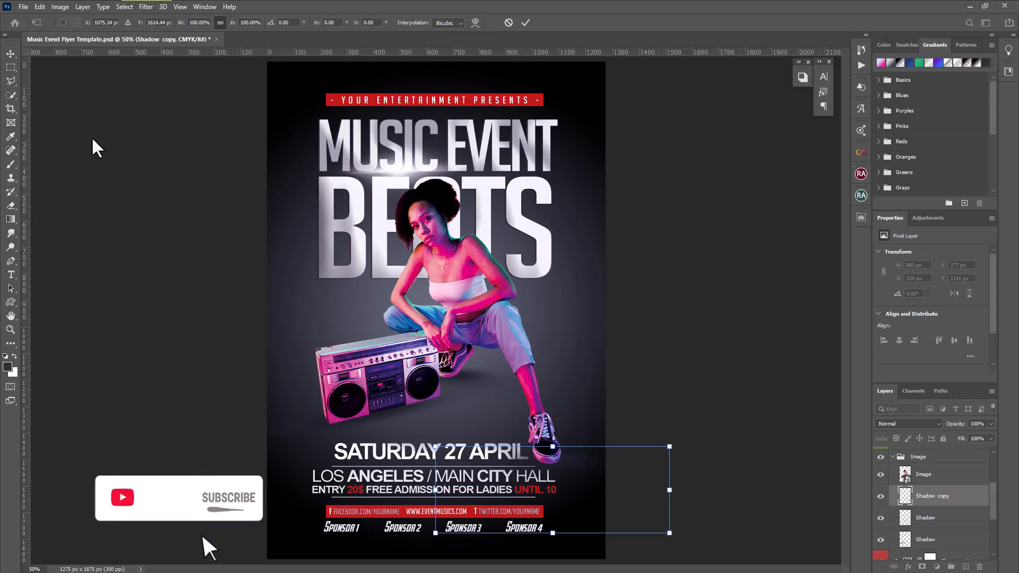
left_click(13, 57)
Step: Expand the BACKGROUNDS group and open the Gradient Overlay settings of the Dark Background layer's style
scroll(959, 525, "down", 3)
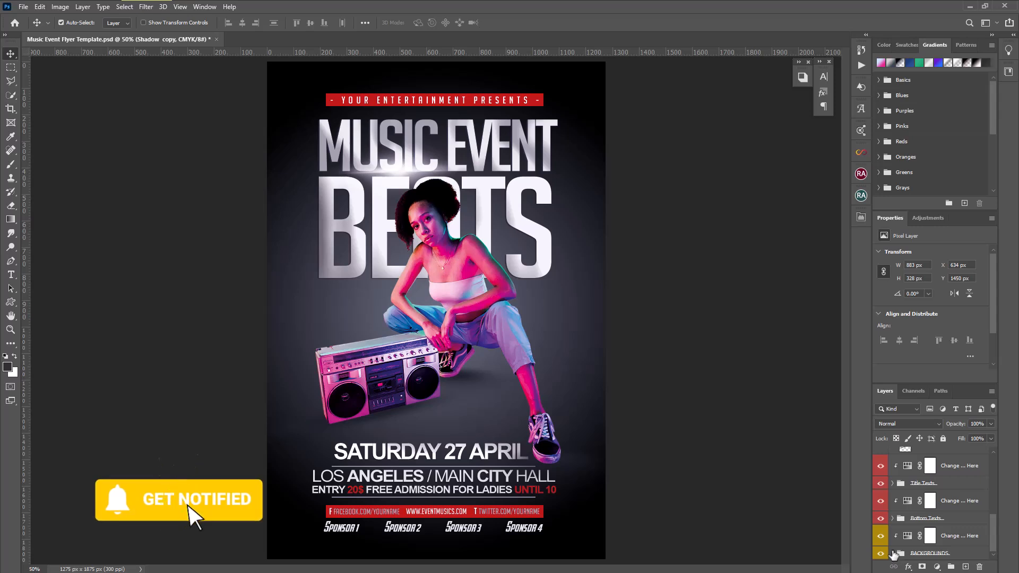
left_click(892, 553)
left_click(980, 554)
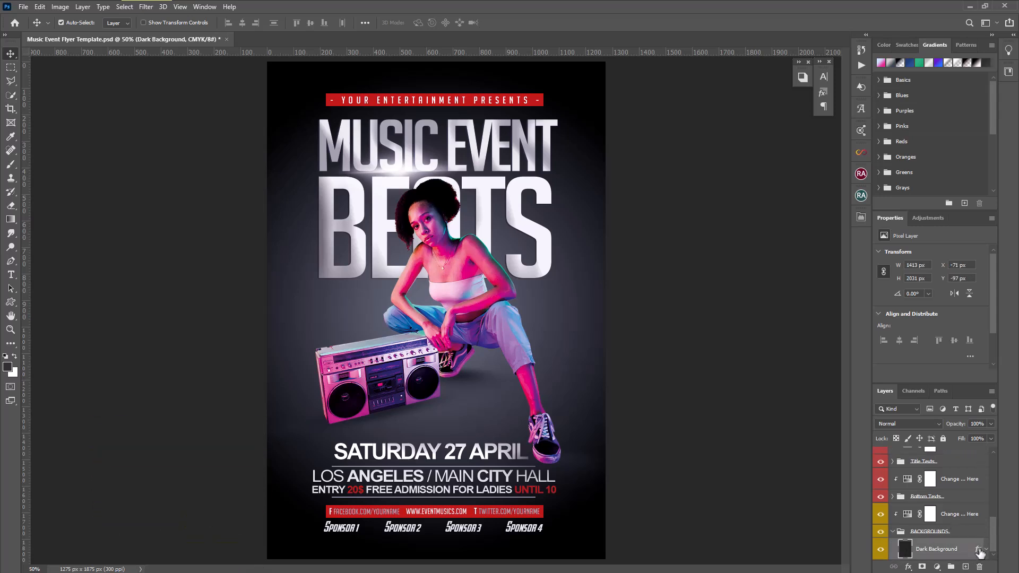
double_click(981, 552)
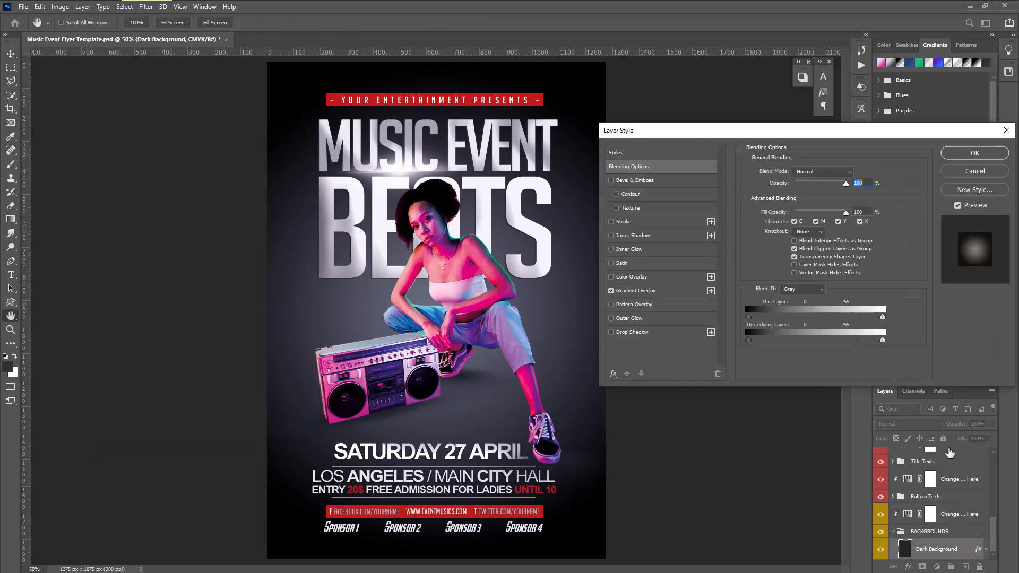
left_click(649, 290)
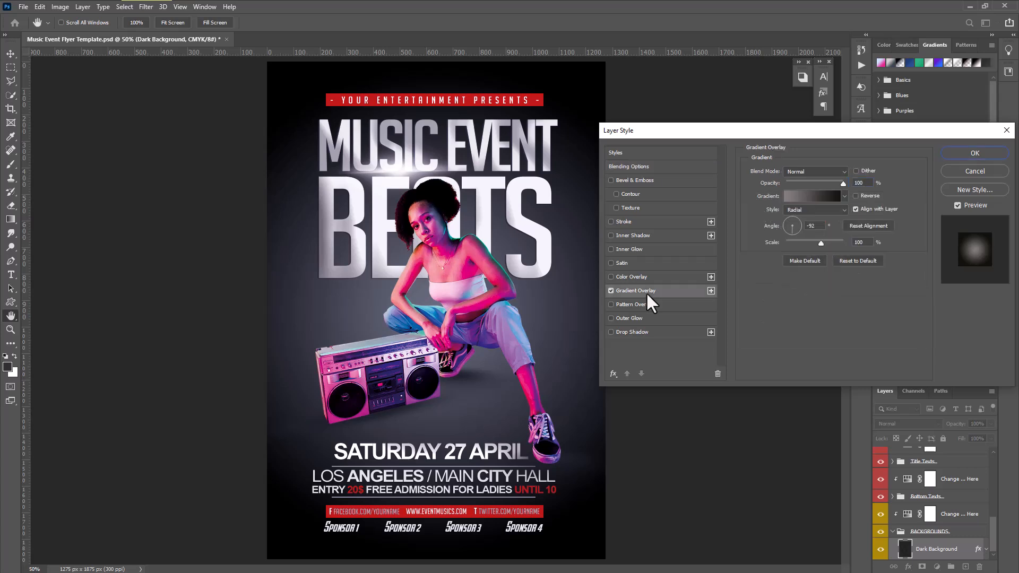
Step: Change the background gradient's dark stop at 99% to pink #e80a77, based on a colour sampled from the model
left_click(817, 198)
left_click(950, 306)
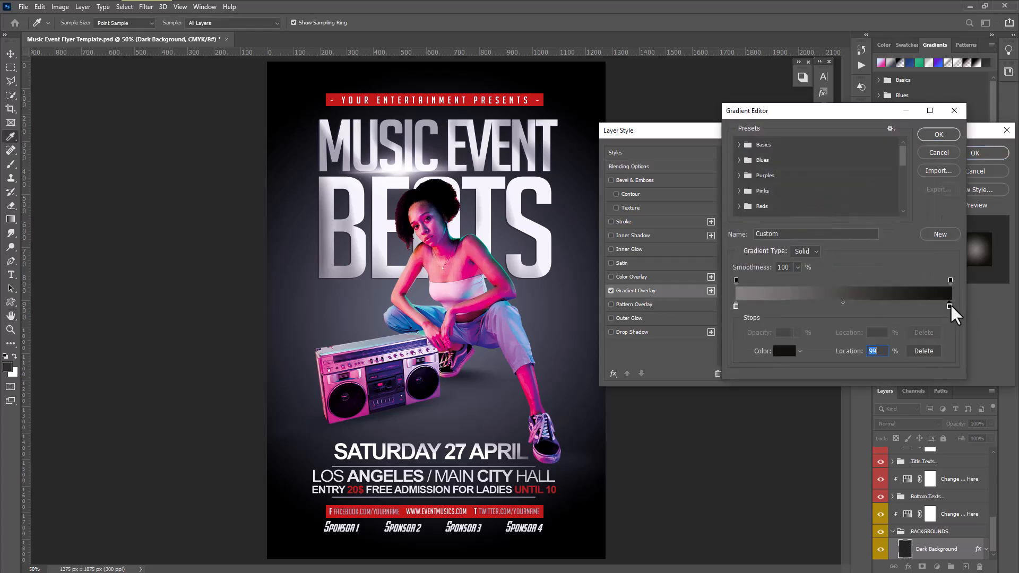
left_click(783, 351)
left_click(503, 276)
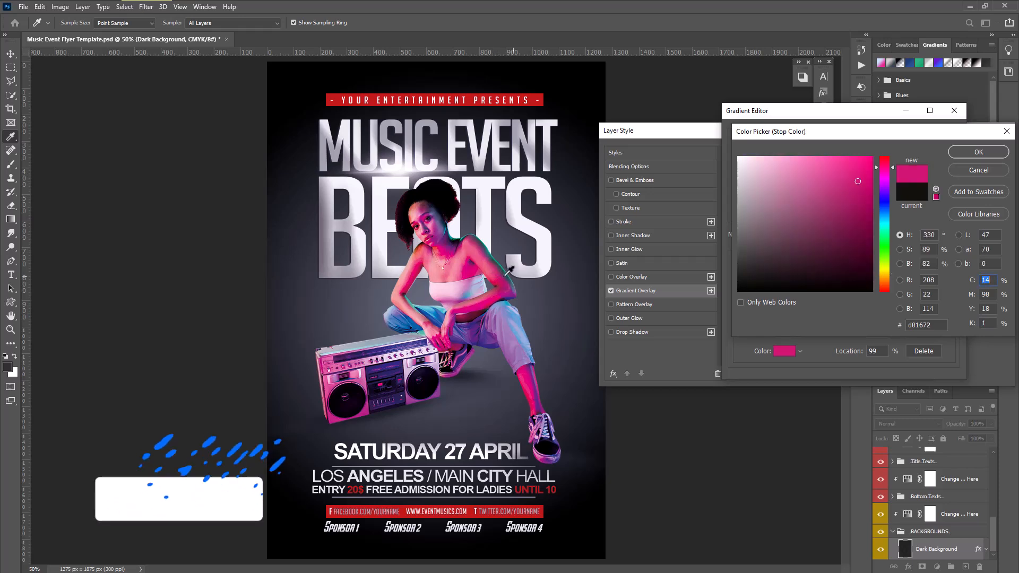
type("0")
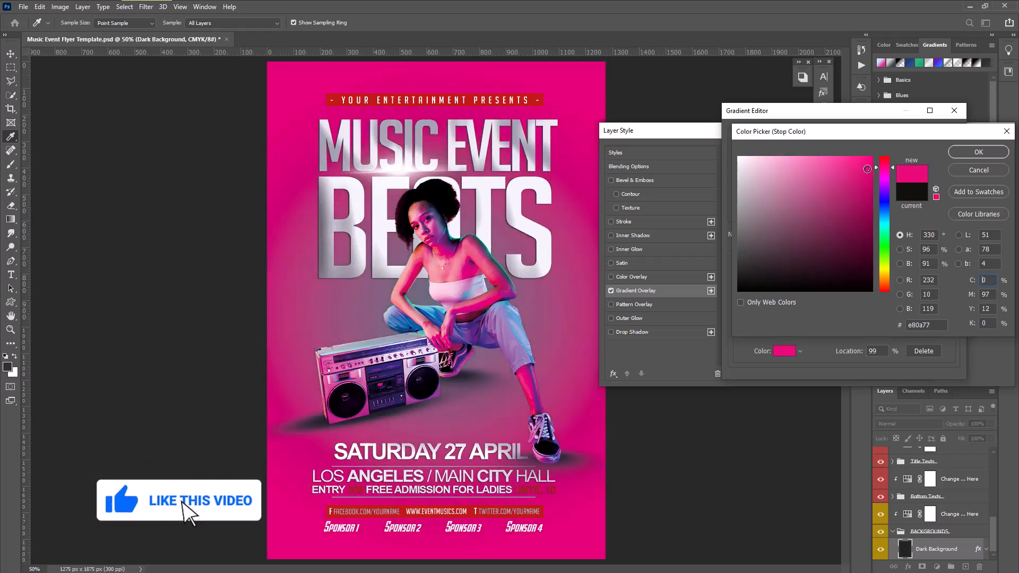
left_click(978, 152)
Step: Change the background gradient's stop at 0% to a vivid purple with hue 289° and apply the Dark Background layer's style
left_click(736, 306)
left_click(787, 350)
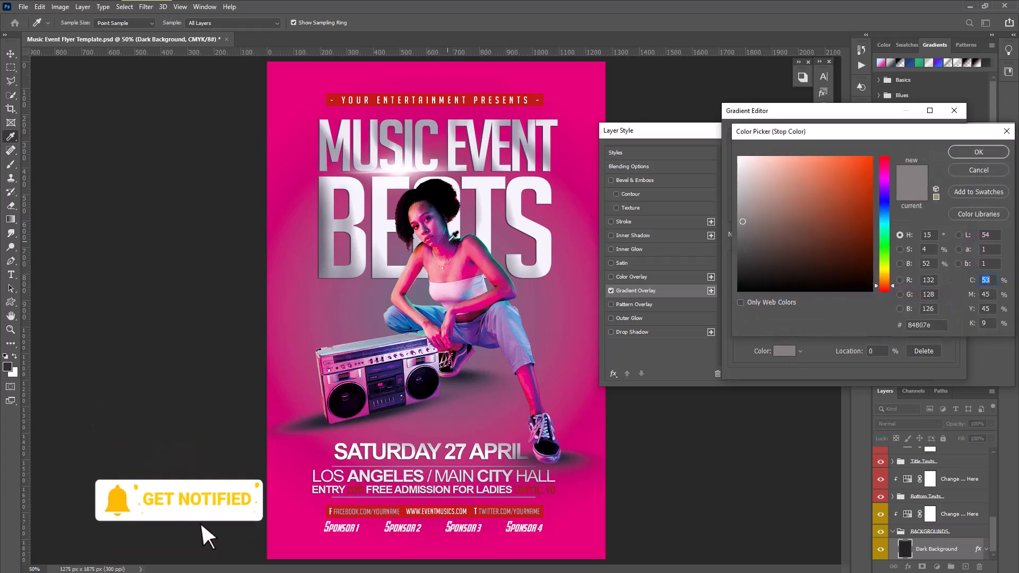
left_click(443, 241)
left_click(859, 191)
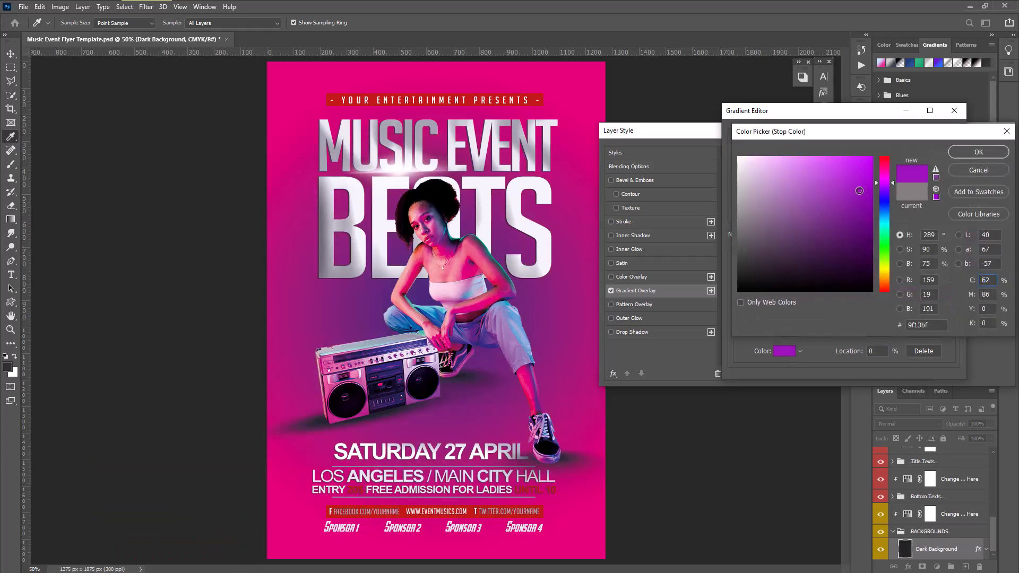
left_click(858, 177)
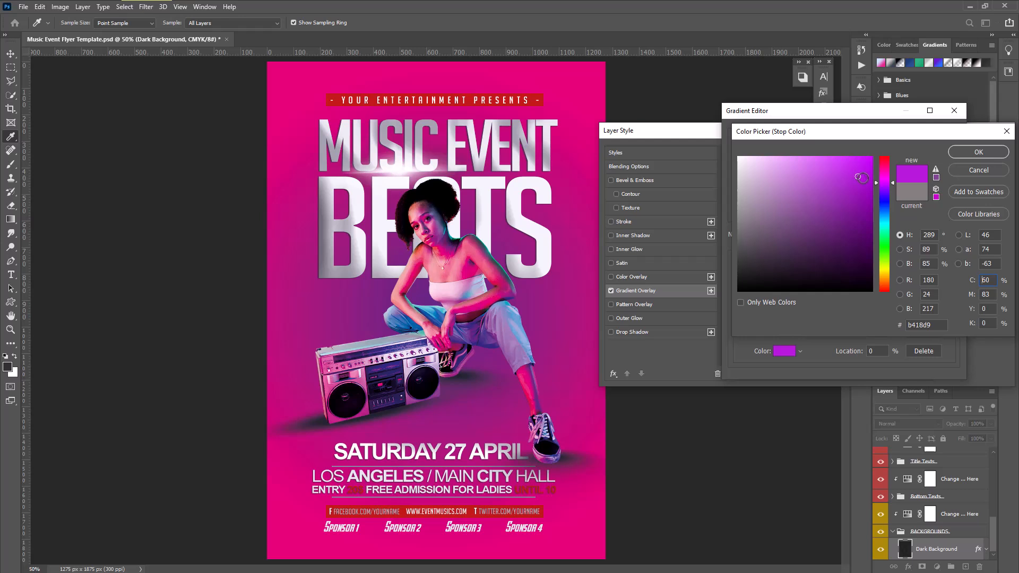
left_click(1003, 151)
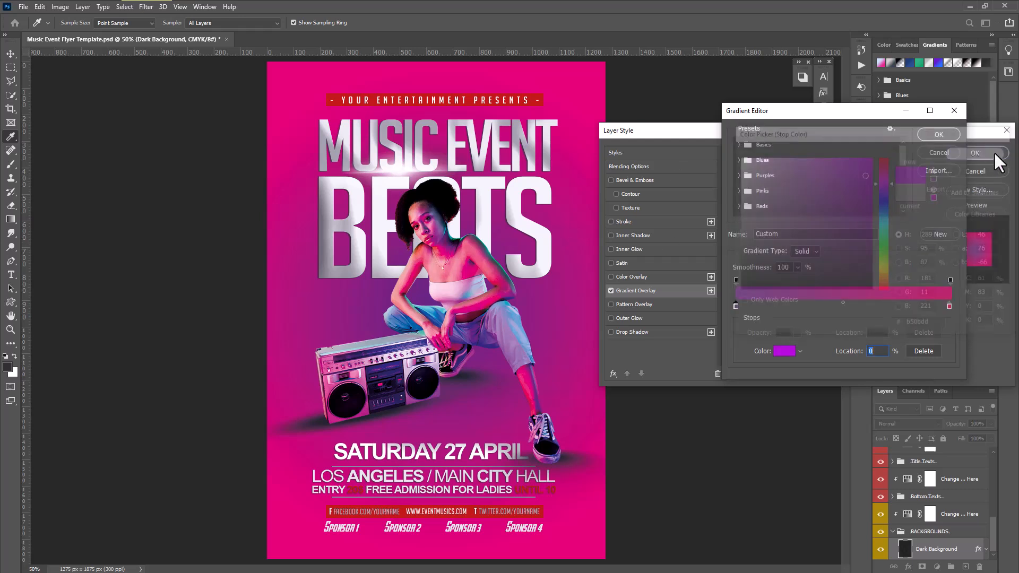
left_click(939, 135)
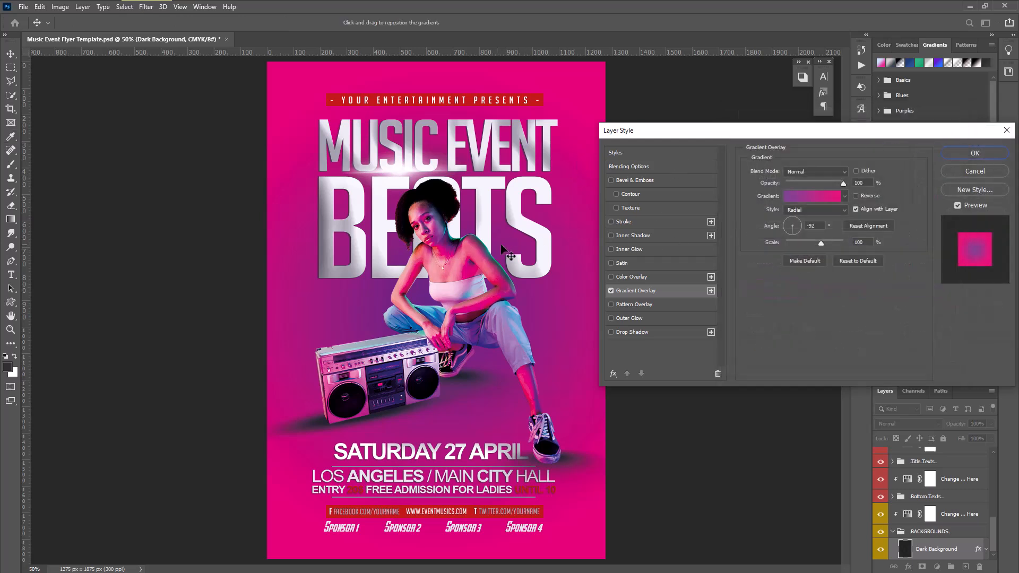
left_click(986, 155)
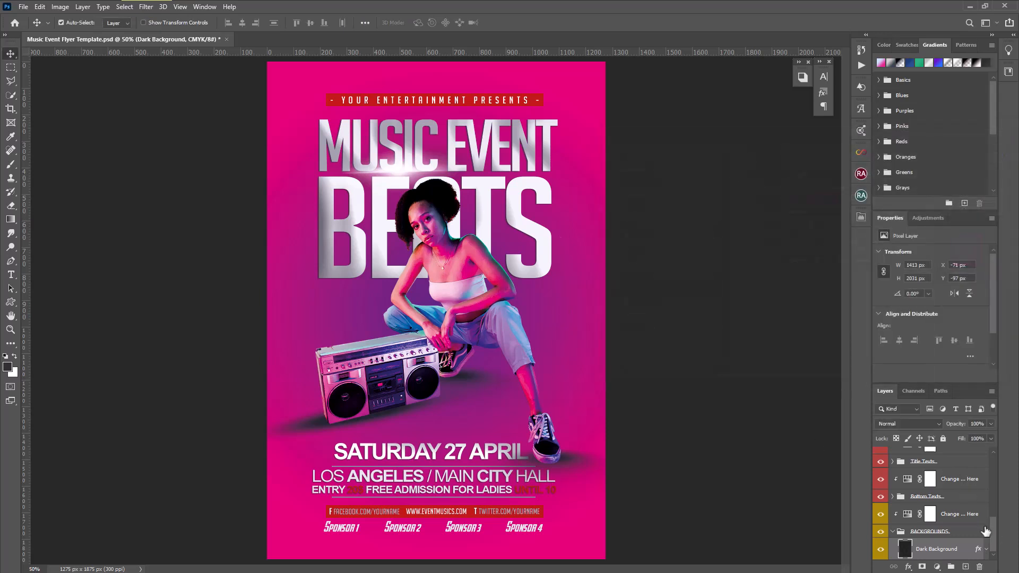
Step: Reshape the front shoe's Shadow copy layer without keeping proportions to about 442 × 384 px, at about X 833, Y 1422 px
scroll(977, 522, "up", 4)
left_click(955, 486)
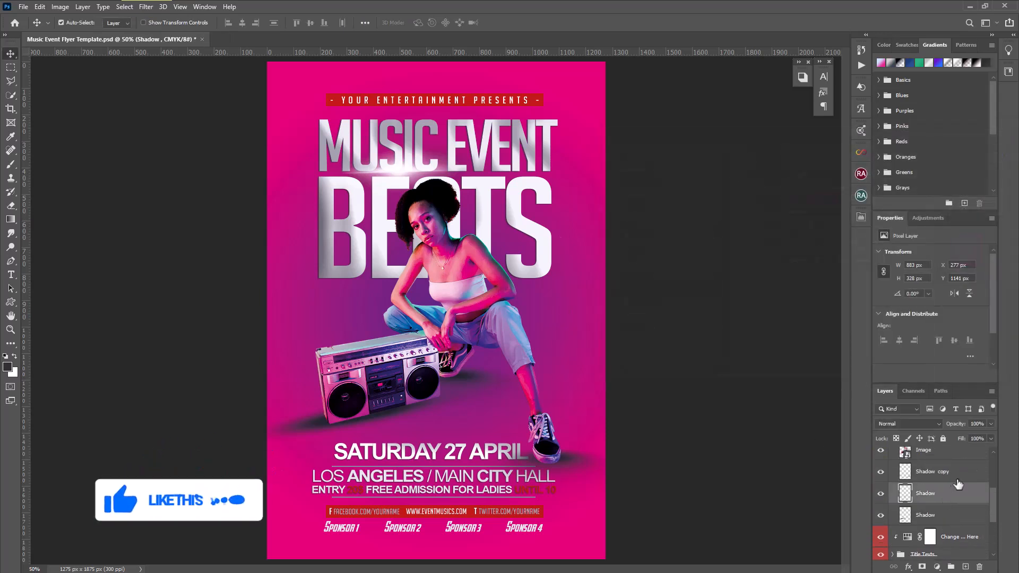
left_click(953, 471)
left_click(40, 6)
left_click(69, 227)
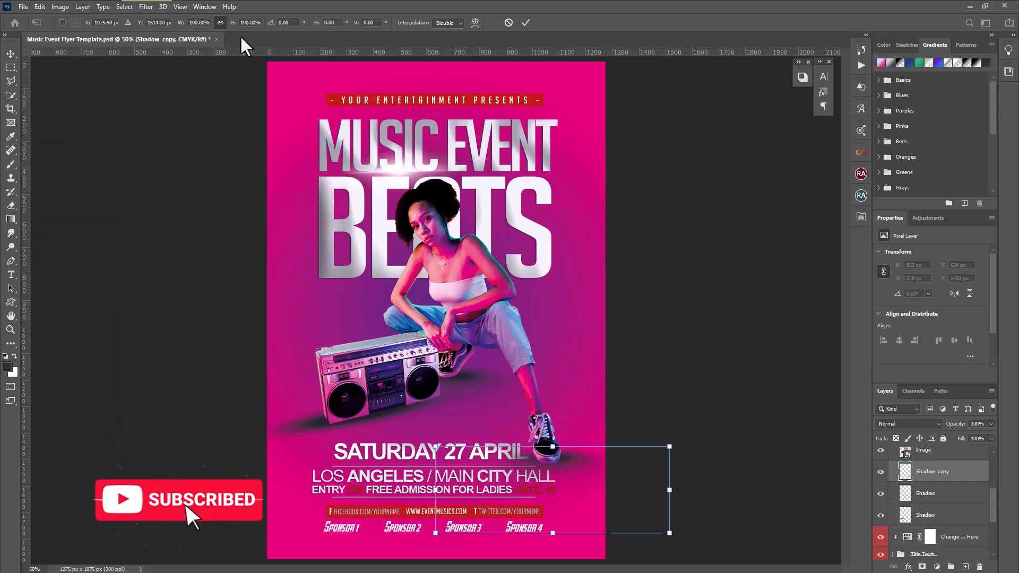
left_click(220, 23)
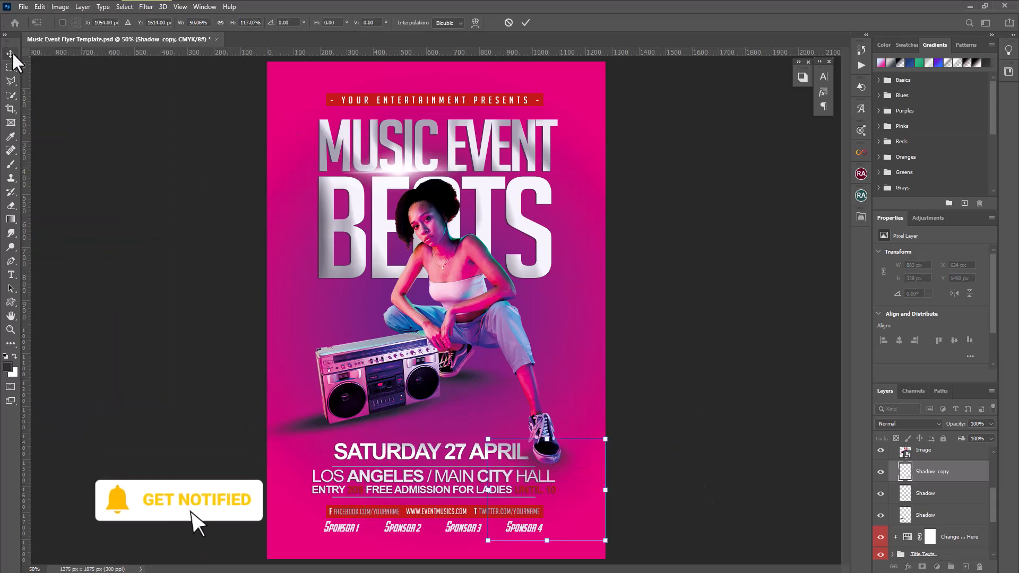
left_click(11, 54)
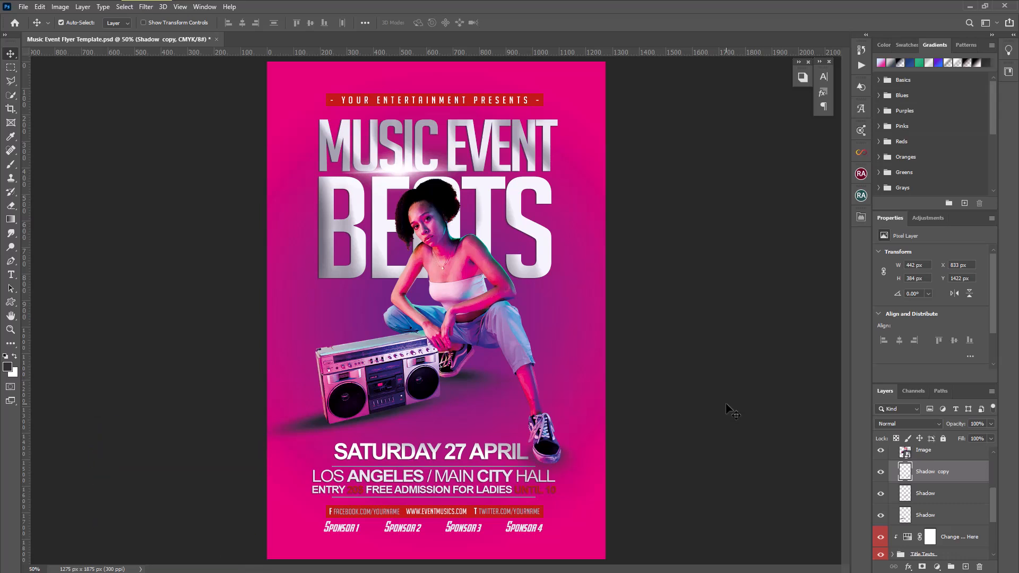
Step: Open the layer style of the BEATS title text and enable Color Overlay
left_click(480, 184)
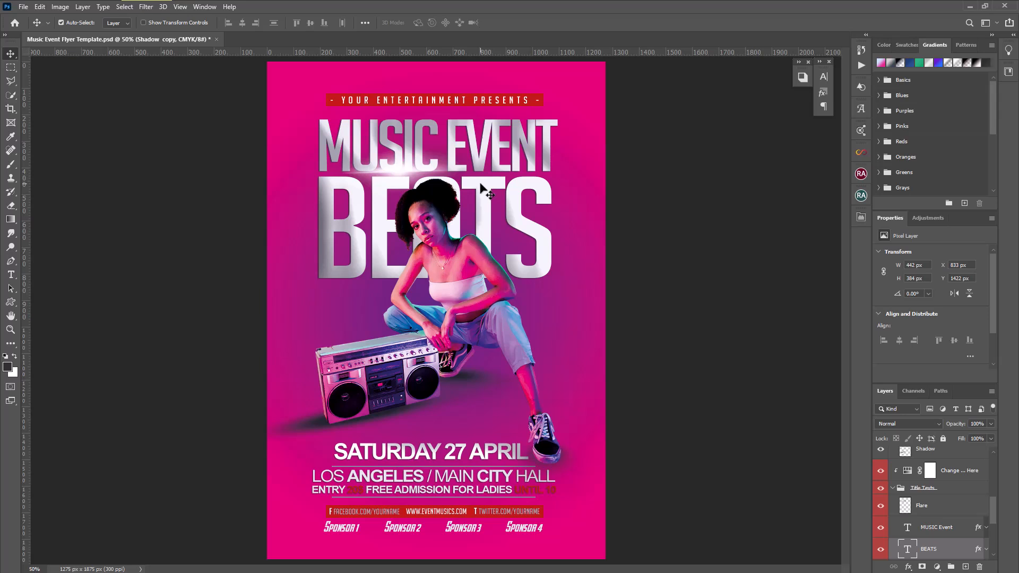
scroll(941, 543, "down", 2)
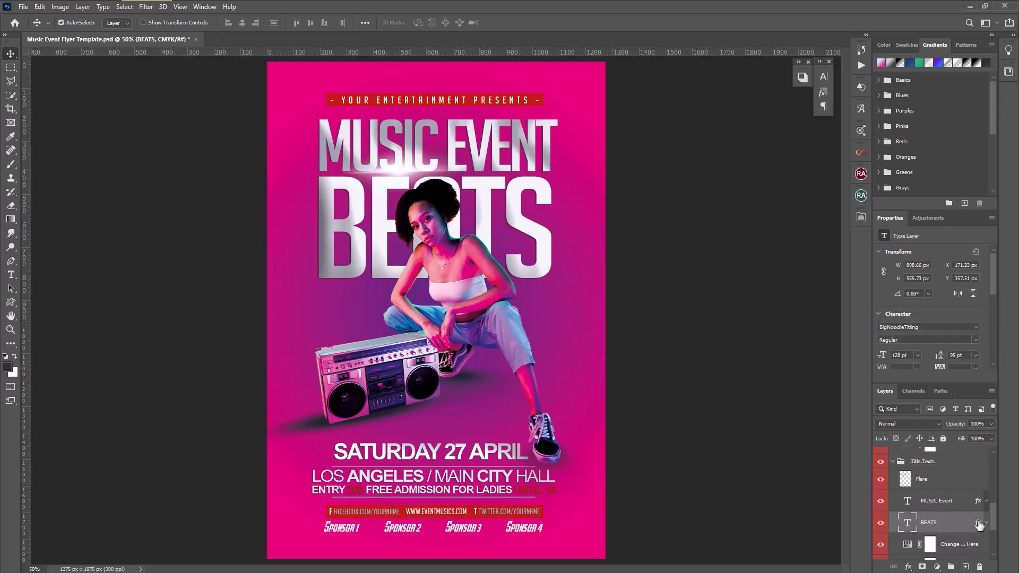
double_click(979, 525)
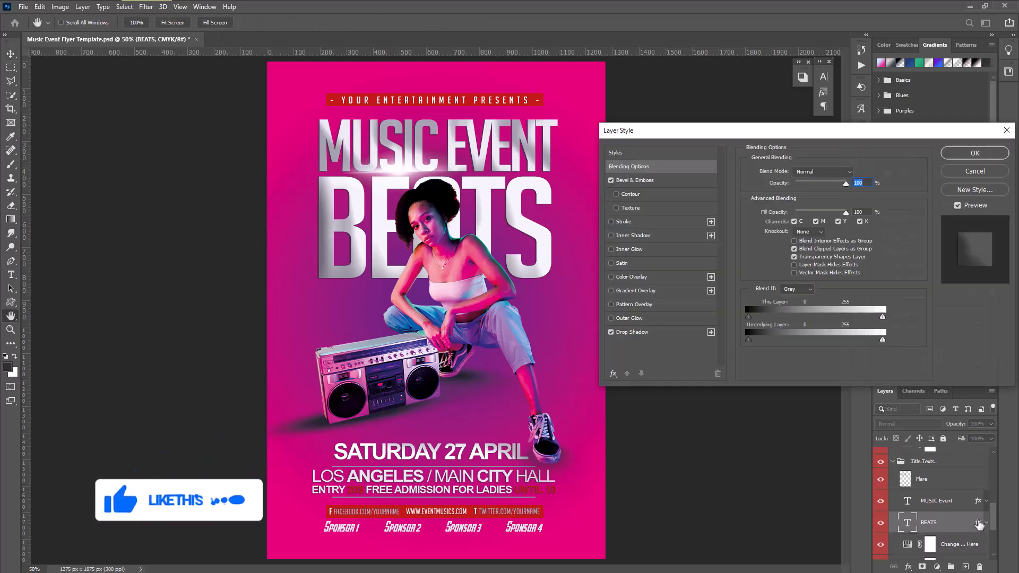
left_click(633, 278)
Step: Set the BEATS color overlay to bright green #08f49e, starting from a teal sampled from the model's edge light
left_click(852, 174)
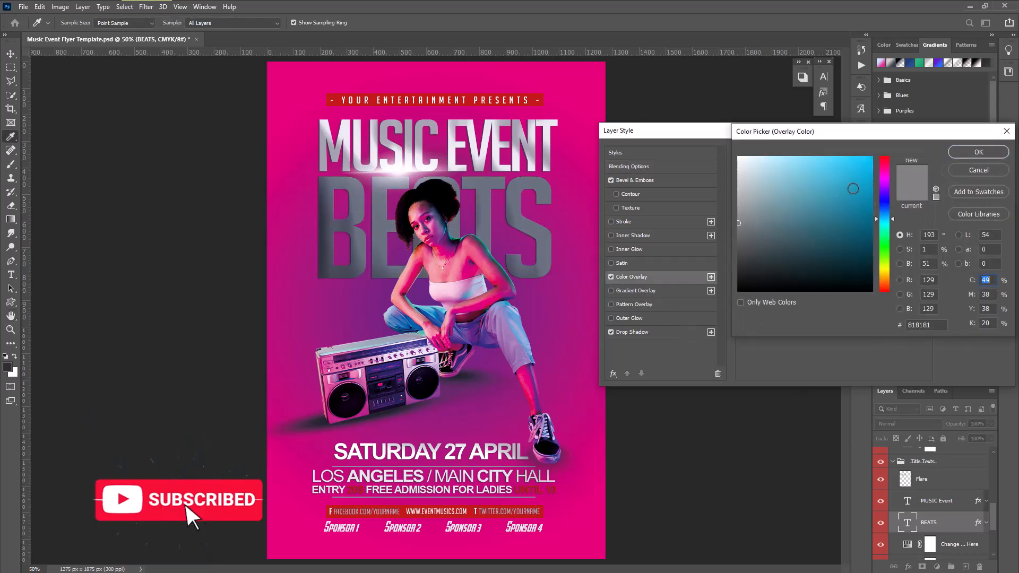
key("BackSpace")
key("ctrl+v")
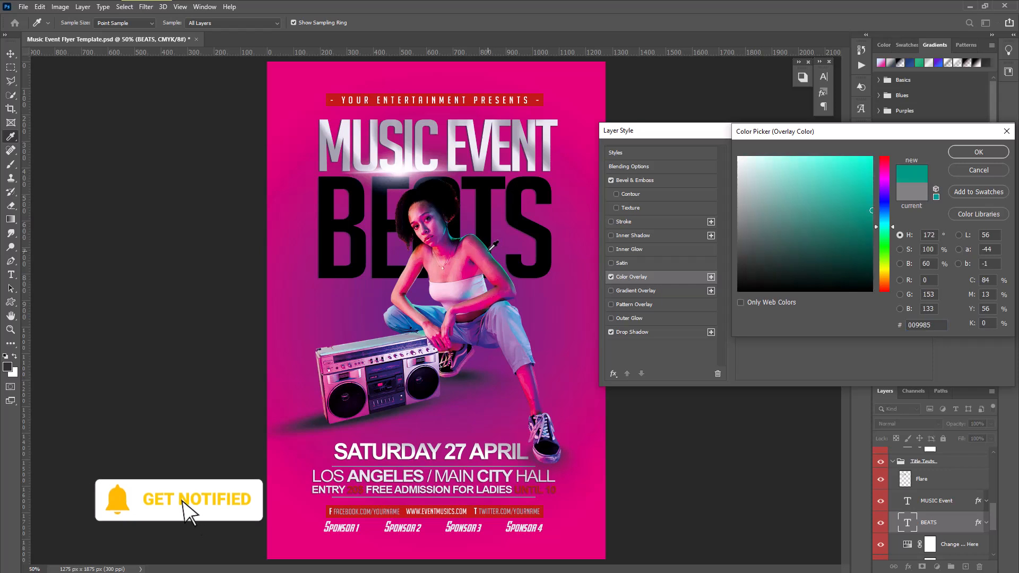
left_click_drag(872, 210, 871, 187)
left_click(886, 231)
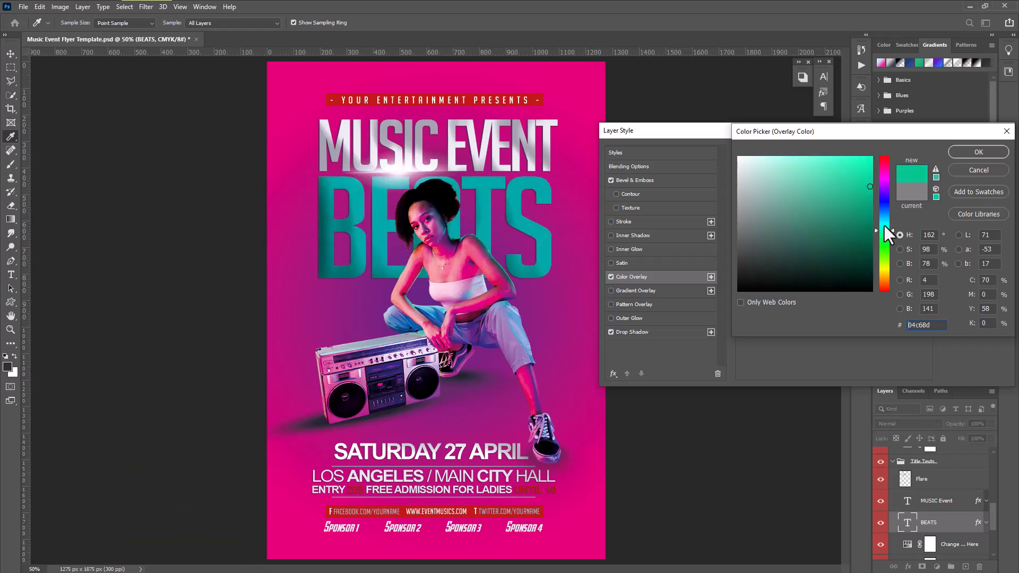
left_click_drag(870, 186, 867, 166)
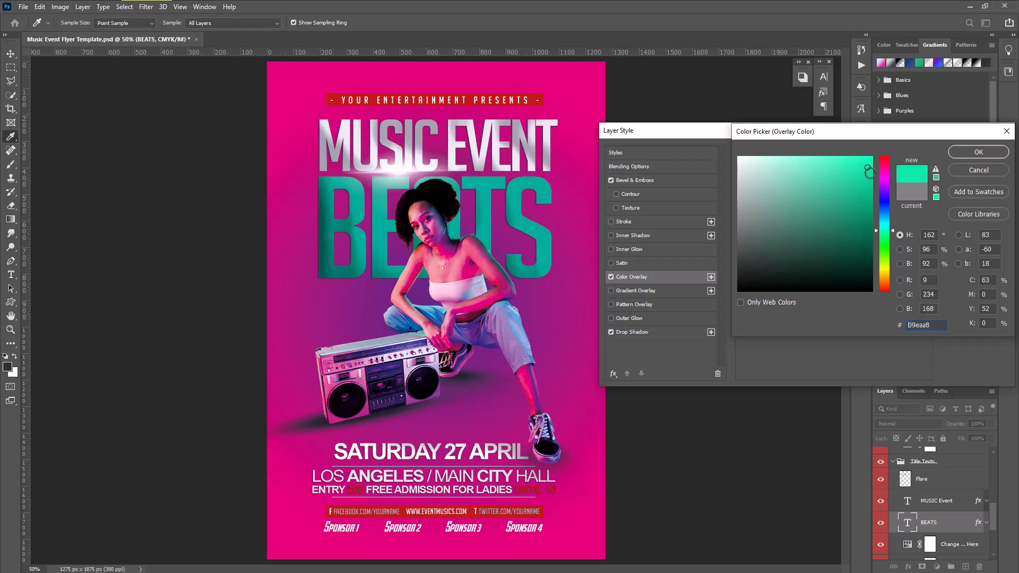
left_click(888, 232)
left_click(869, 162)
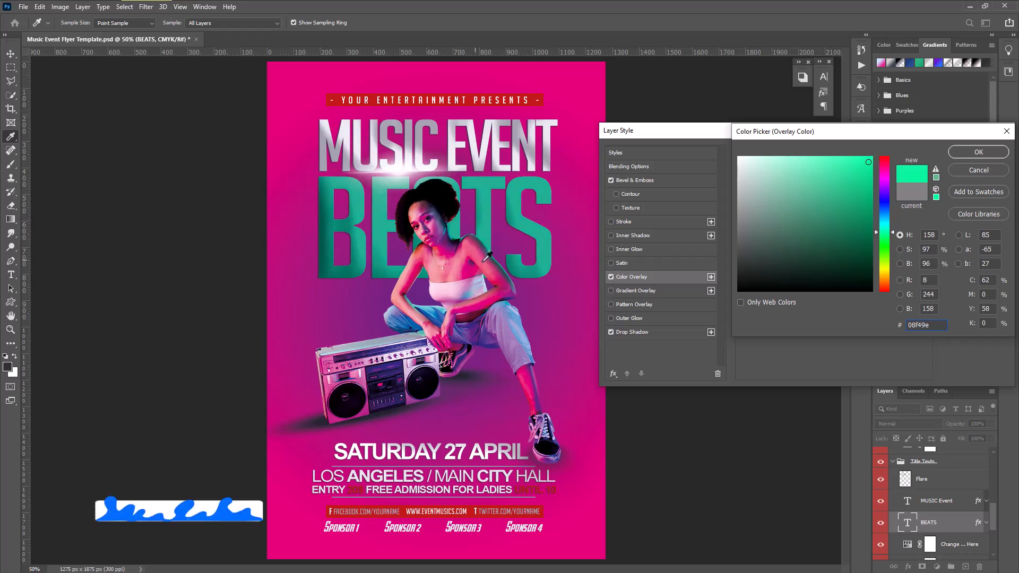
left_click(982, 154)
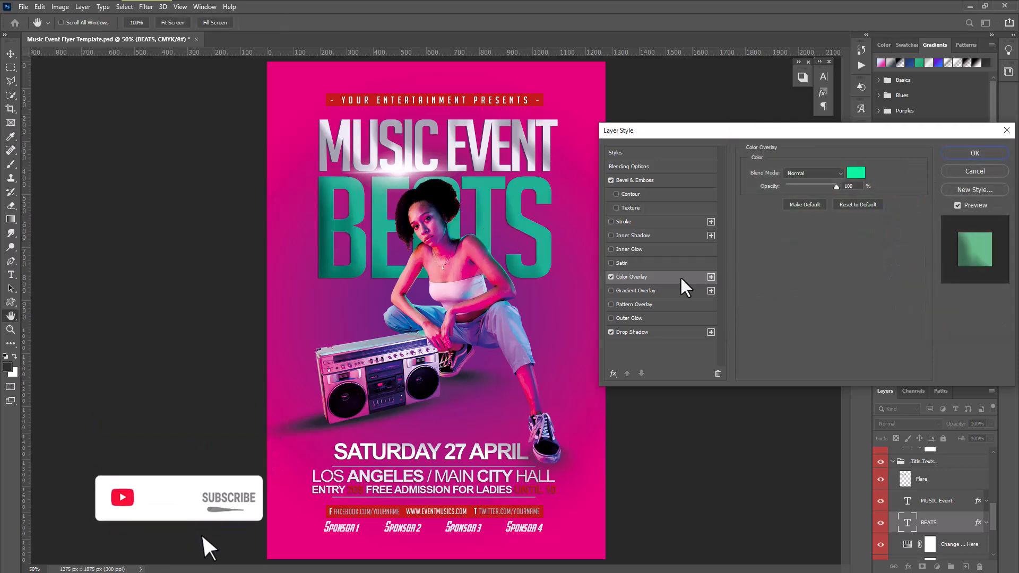
Step: Add a red #fc0724 Inner Glow to BEATS with Normal blend mode, 84% opacity and 84% choke
left_click(631, 249)
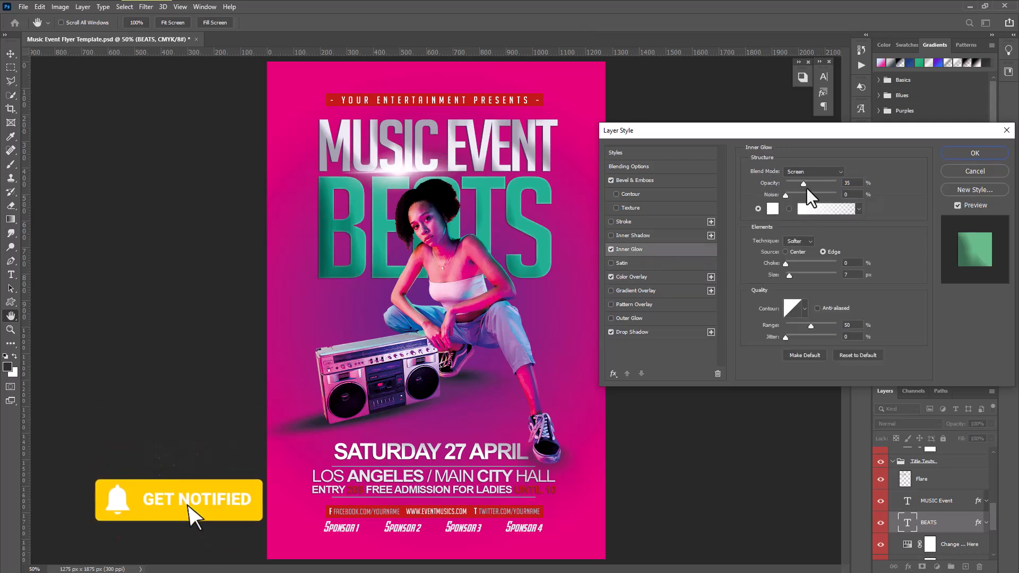
left_click(772, 209)
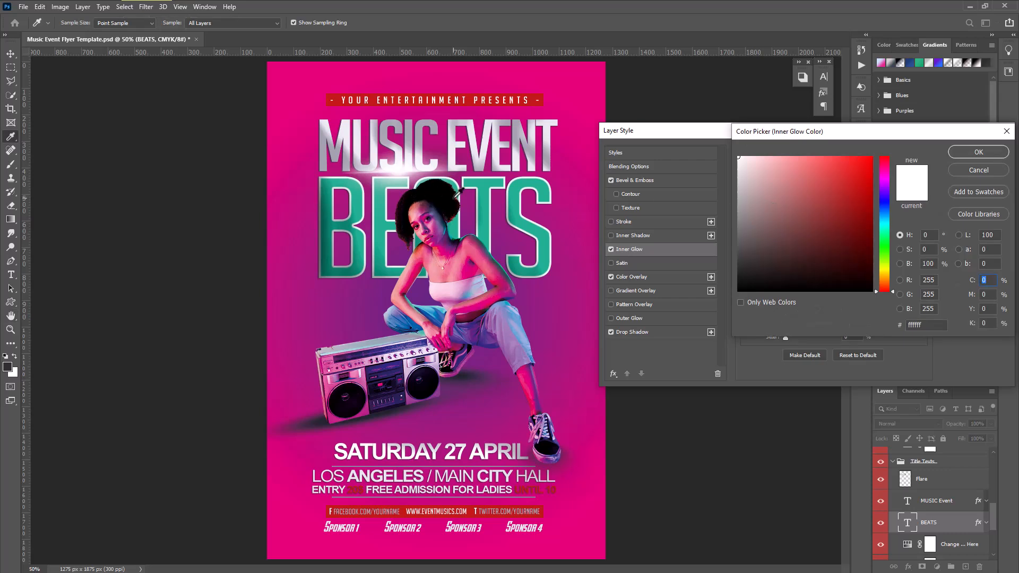
left_click(885, 161)
left_click(869, 159)
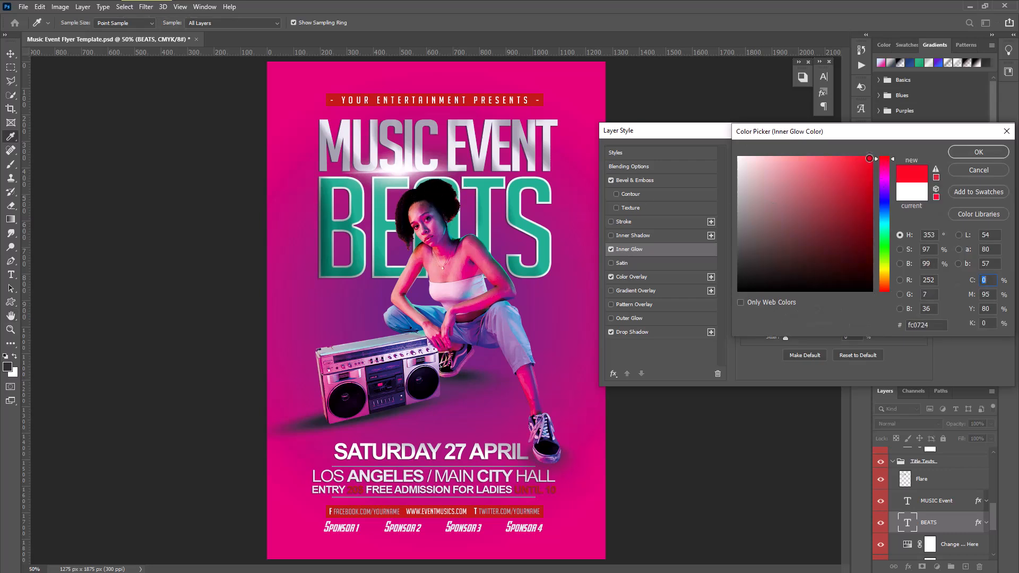
left_click(969, 152)
left_click(824, 170)
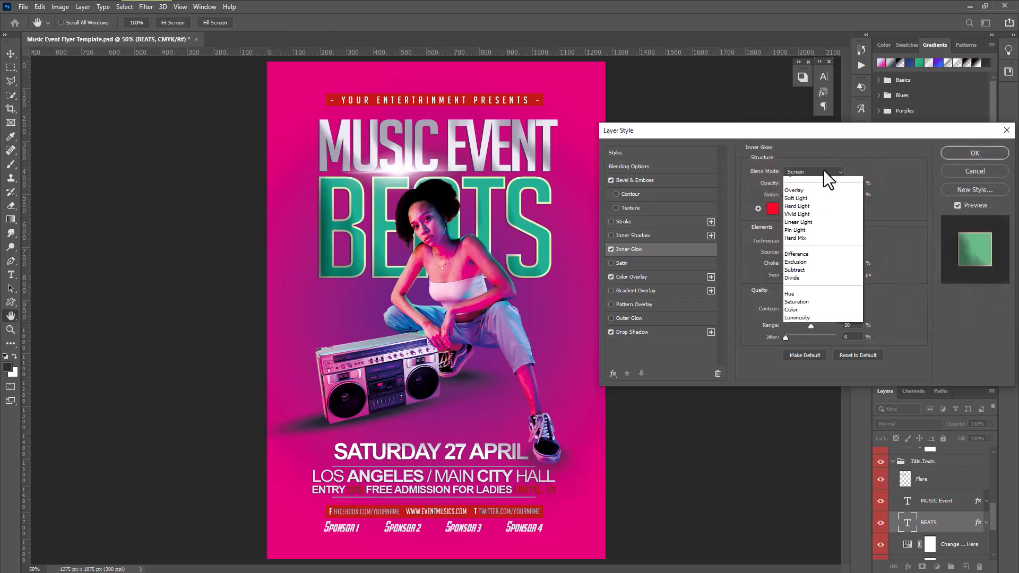
left_click(818, 183)
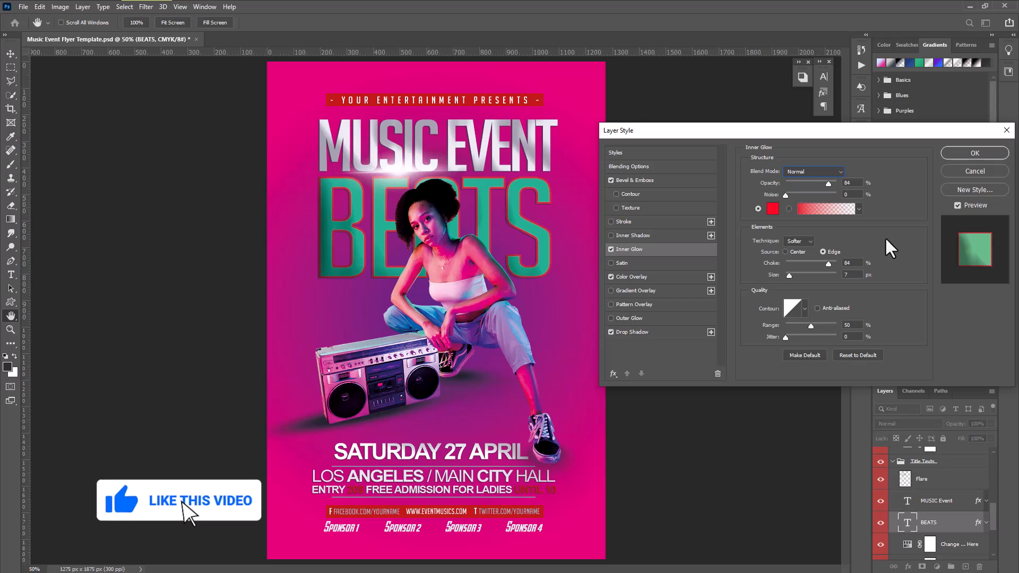
Step: Add a Stroke effect to BEATS and set its colour to green #0df09d
left_click(622, 222)
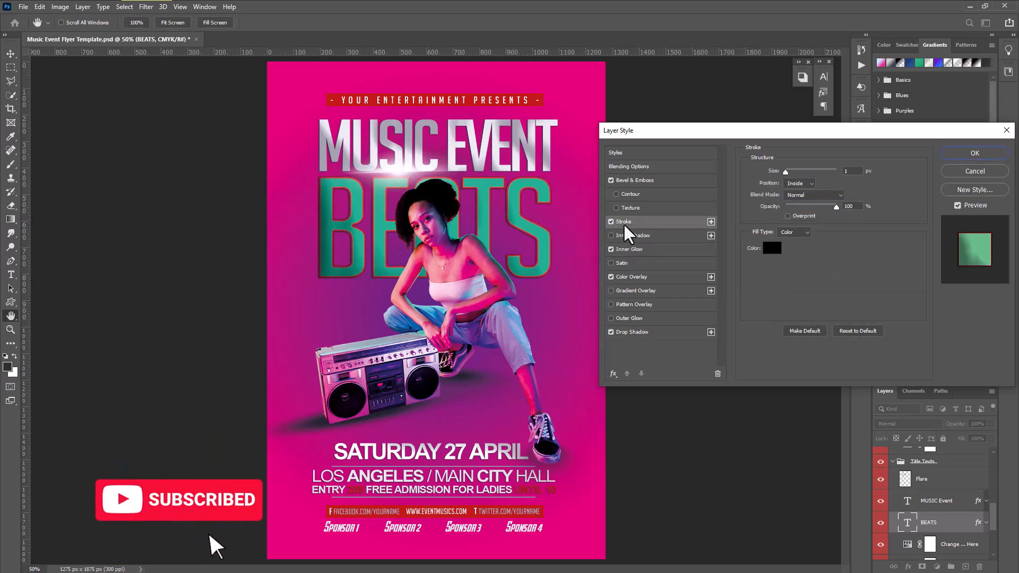
left_click(766, 248)
left_click(519, 207)
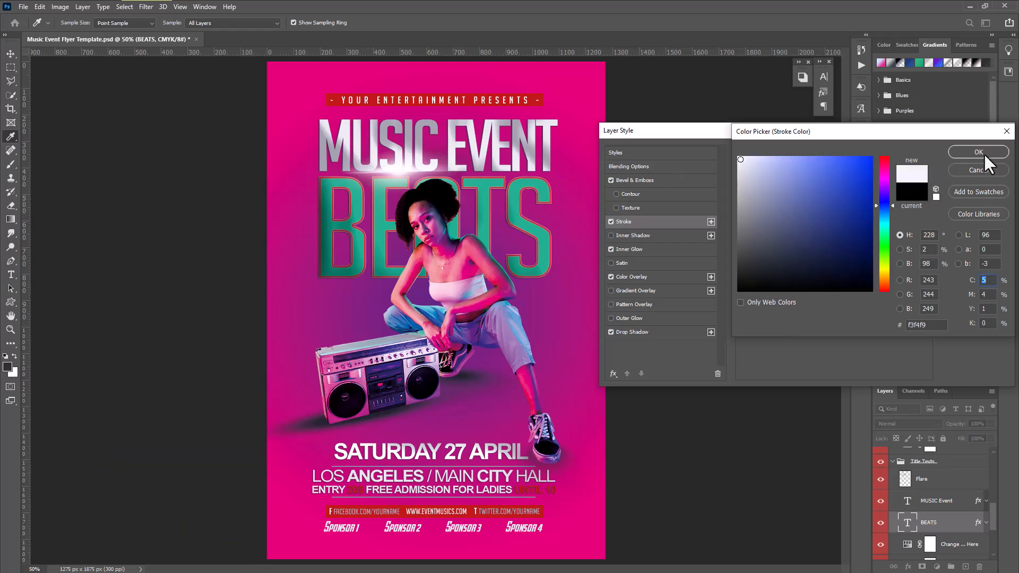
left_click(884, 233)
left_click(865, 165)
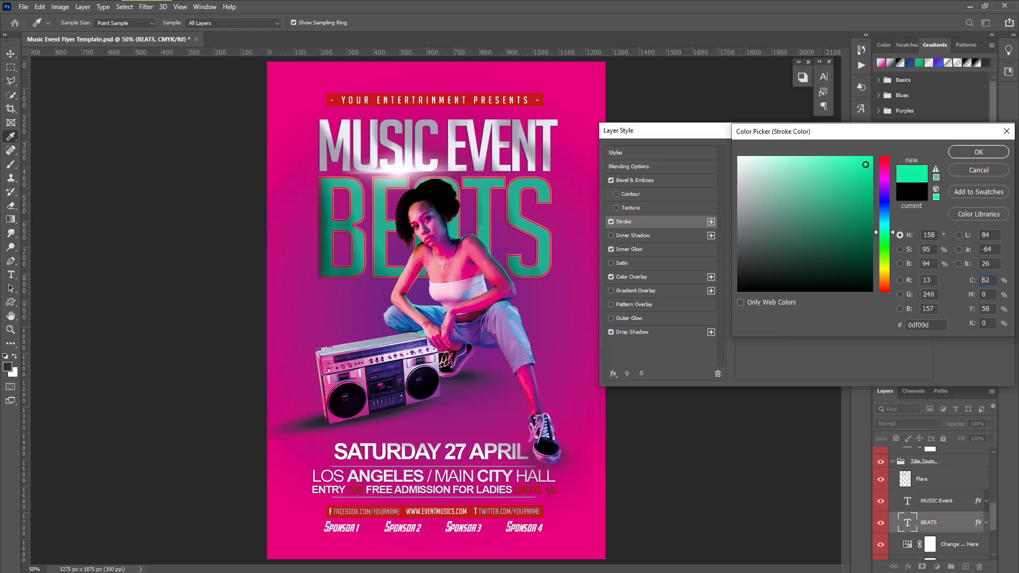
left_click(978, 153)
Step: Position the BEATS stroke outside the letters and set its size to 8 px
left_click_drag(785, 171, 788, 171)
left_click(802, 183)
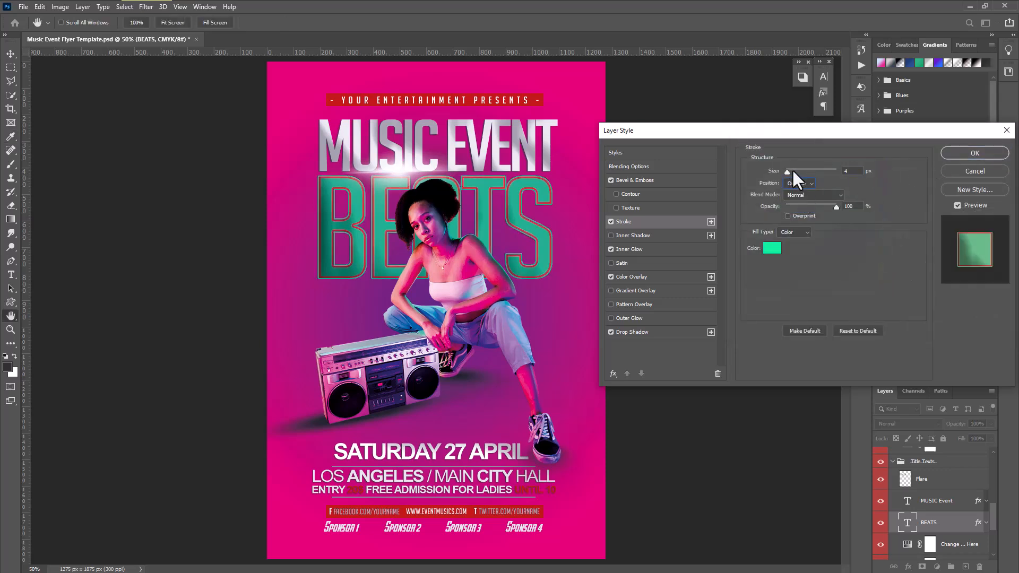
left_click(792, 170)
left_click_drag(792, 169, 790, 171)
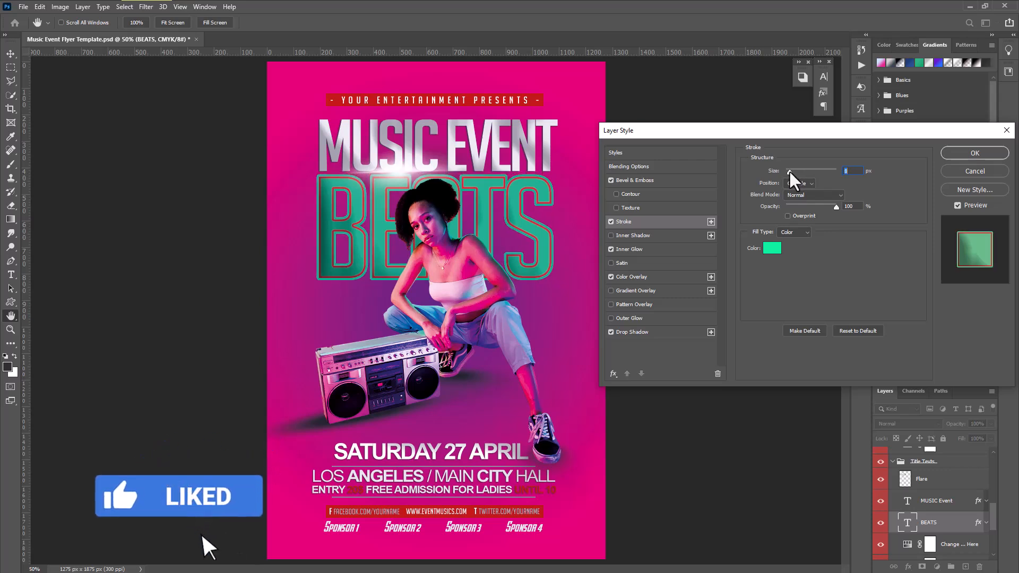
Step: Add an Inner Shadow to BEATS with 89% opacity, 32 px size and an increased distance, and apply the layer style
left_click(635, 235)
left_click_drag(804, 184, 830, 186)
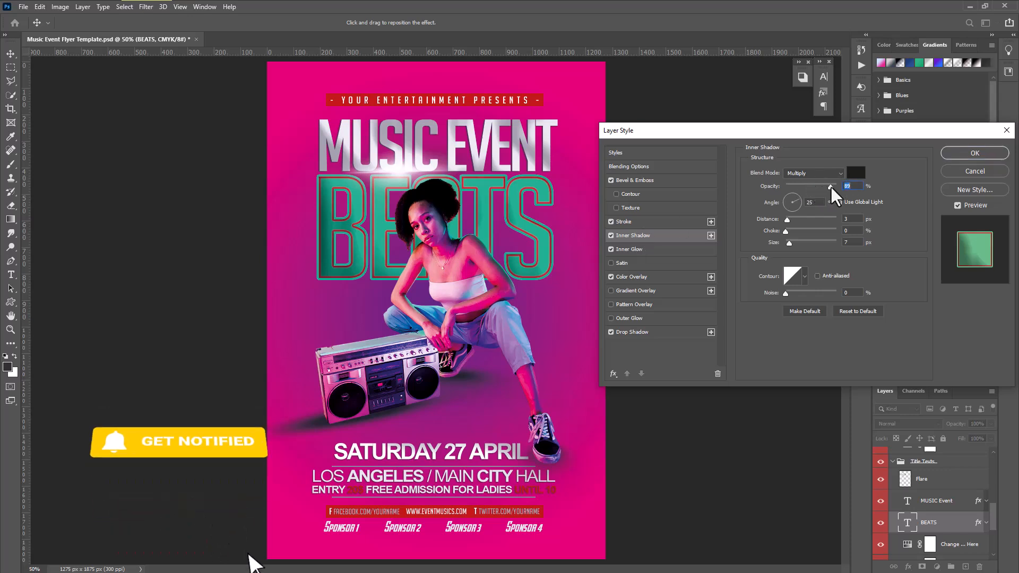
left_click_drag(798, 240, 792, 218)
left_click(794, 217)
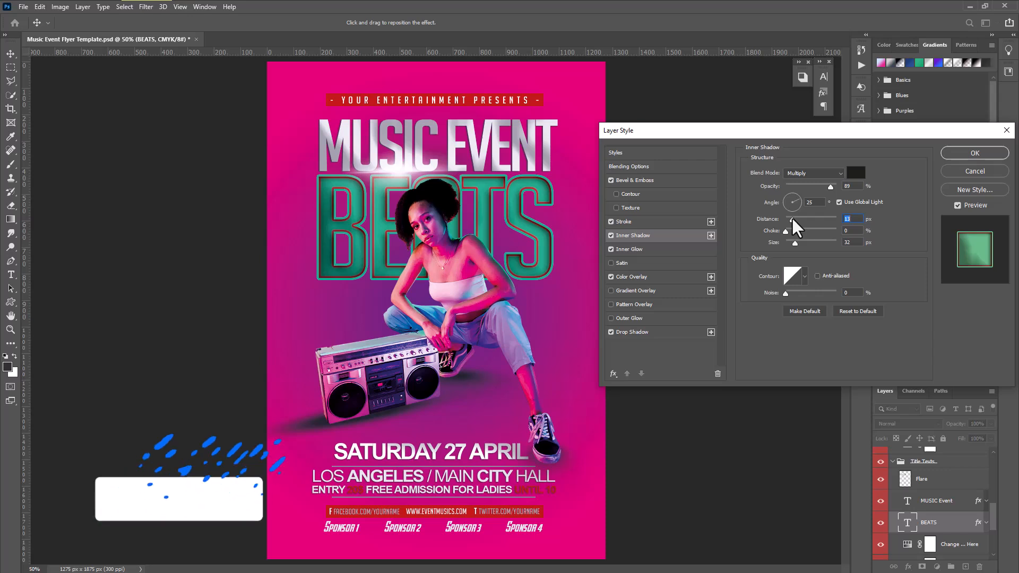
left_click(974, 152)
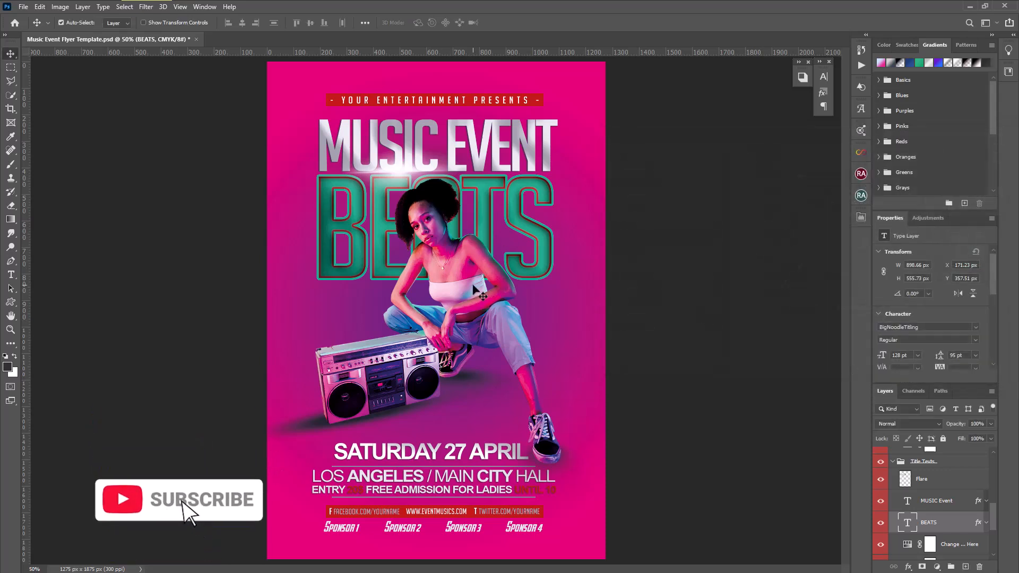
Step: Collapse the Image group and move it slightly with Free Transform to X 589.50 px, Y 1105.50 px
scroll(939, 493, "down", 3)
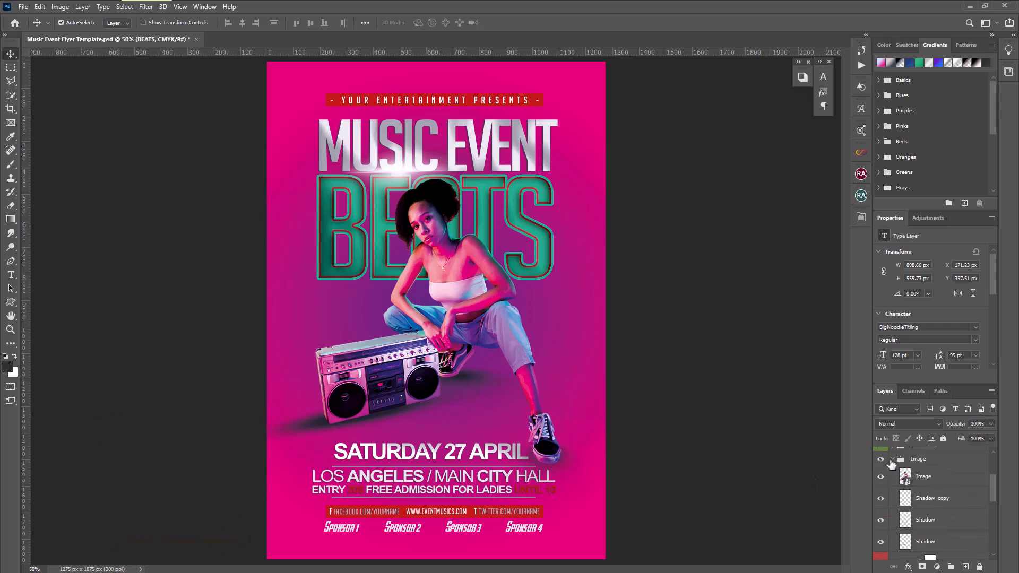
left_click(892, 459)
left_click(938, 460)
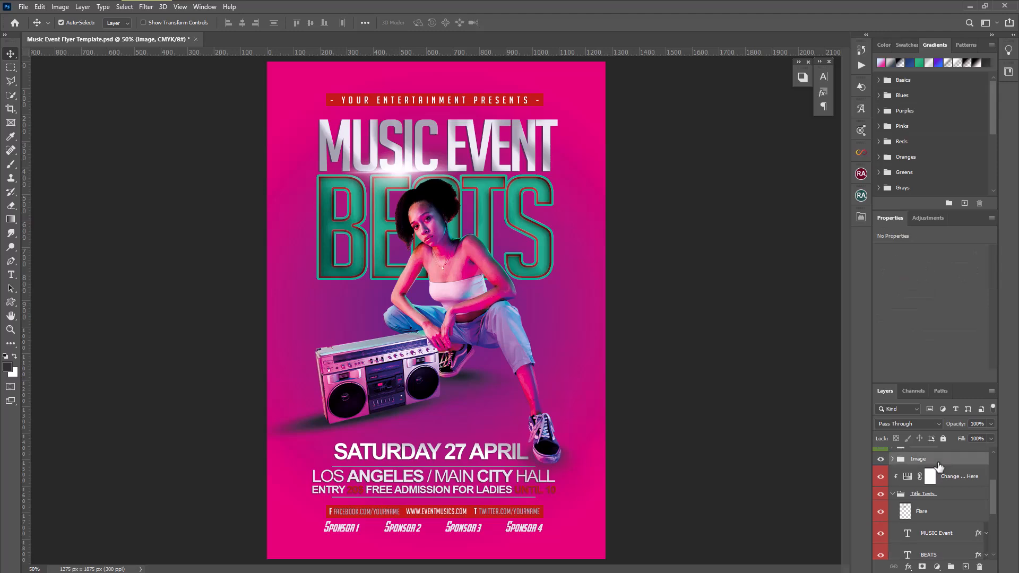
left_click(40, 7)
left_click(119, 240)
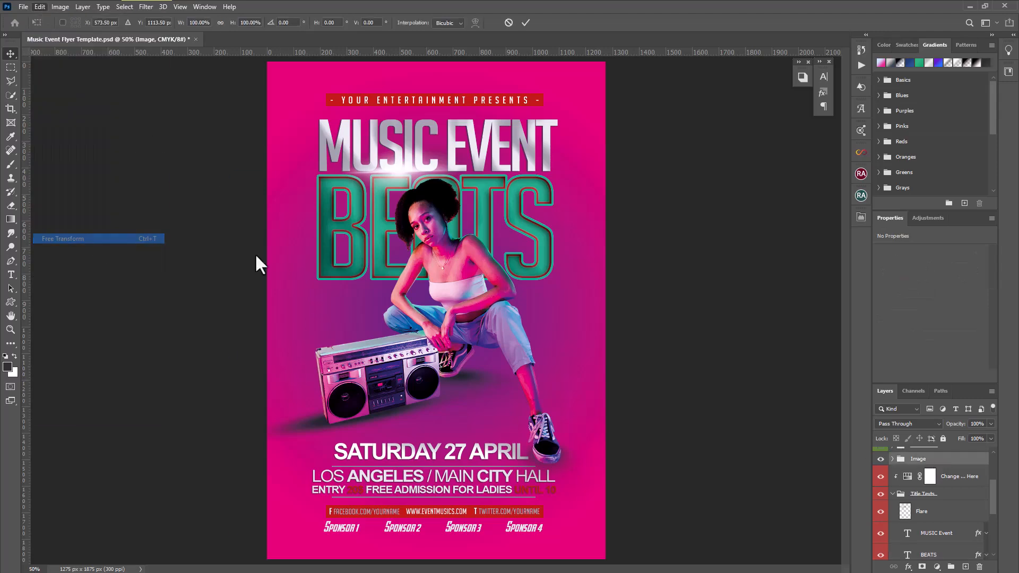
left_click_drag(480, 290, 481, 290)
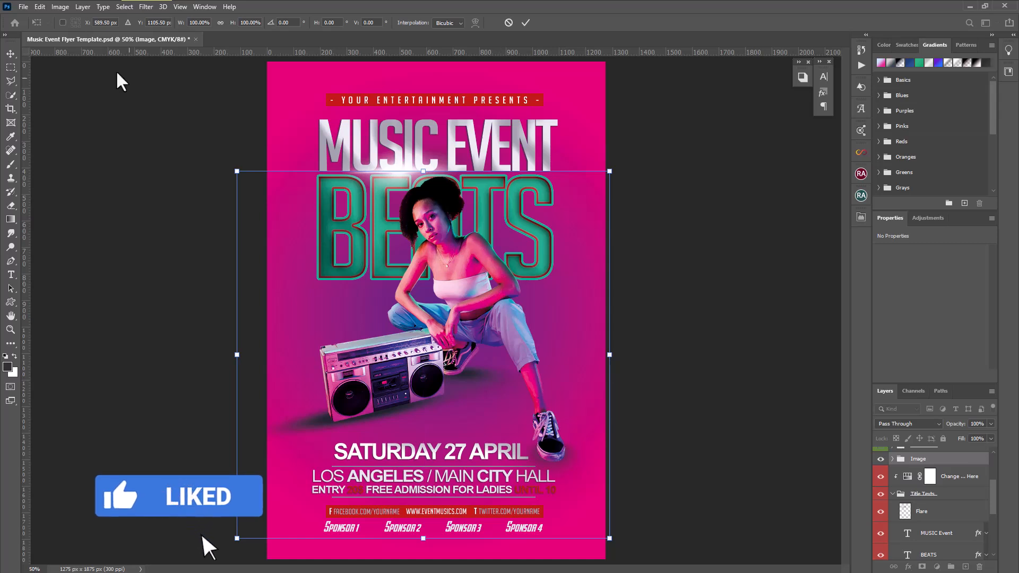
left_click(12, 57)
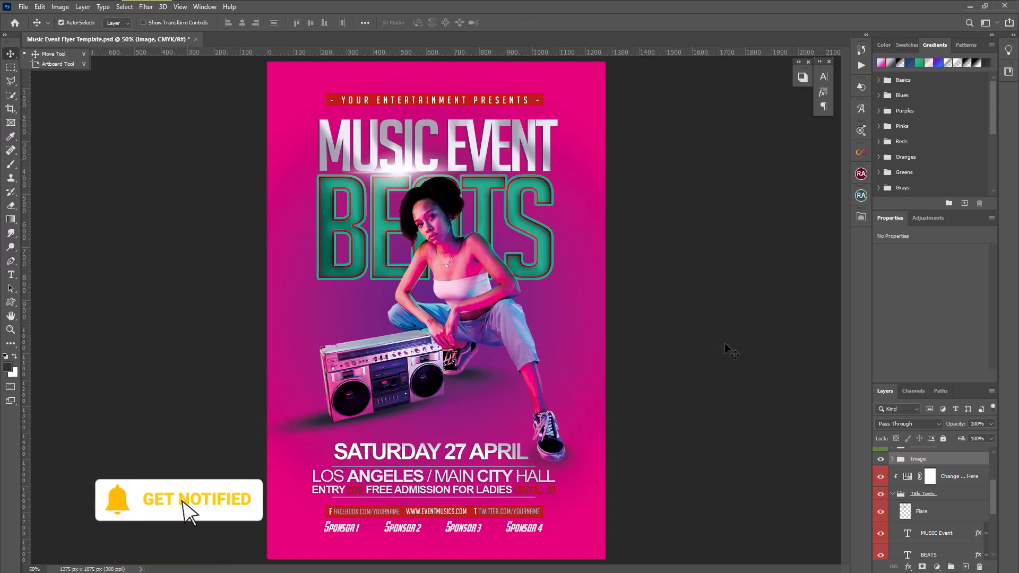
Step: Look through the layer stack and toggle the visibility of the MUSIC Event and BEATS layers to check what each one shows
scroll(963, 504, "down", 5)
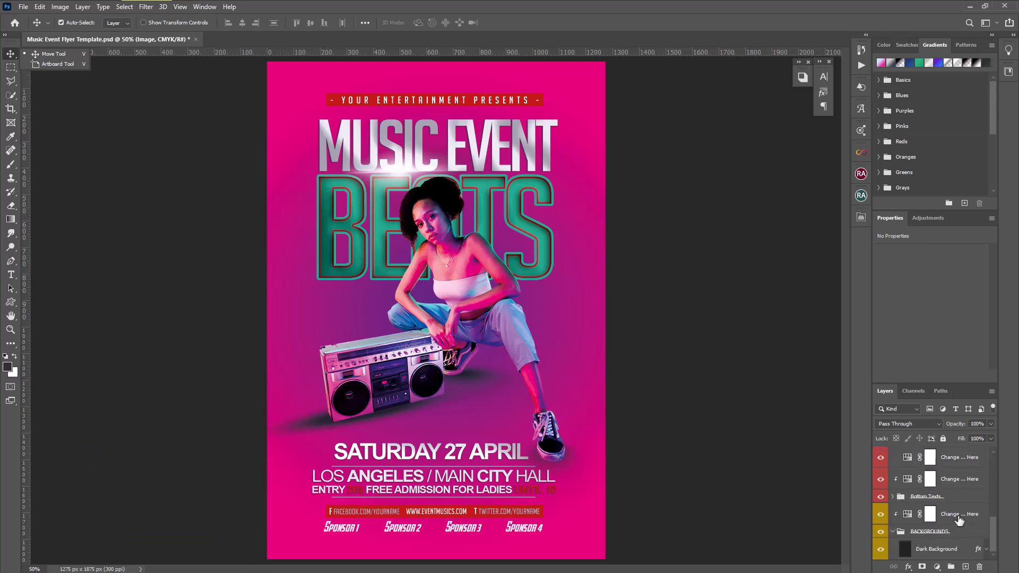
scroll(958, 523, "up", 5)
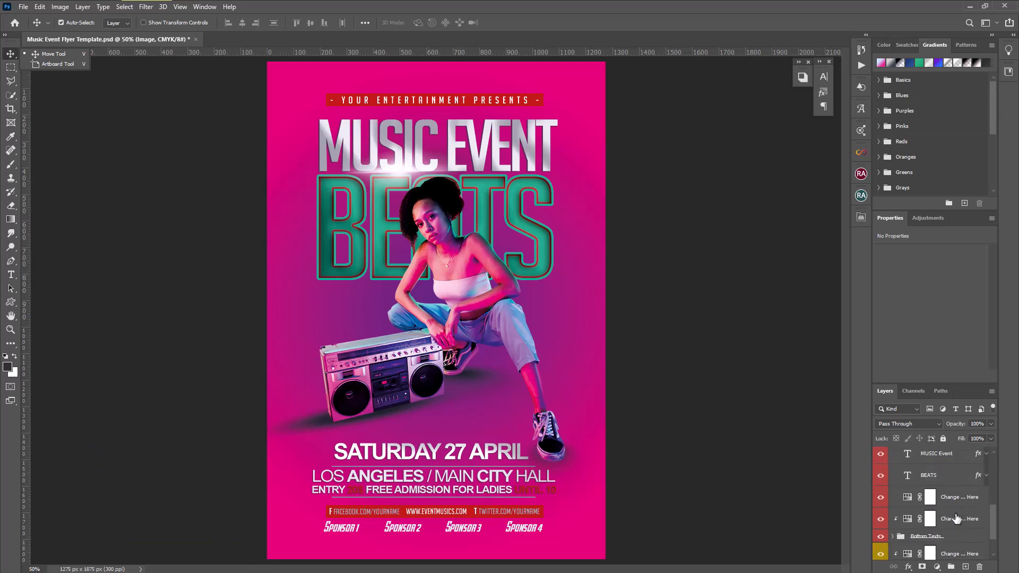
scroll(957, 515, "down", 3)
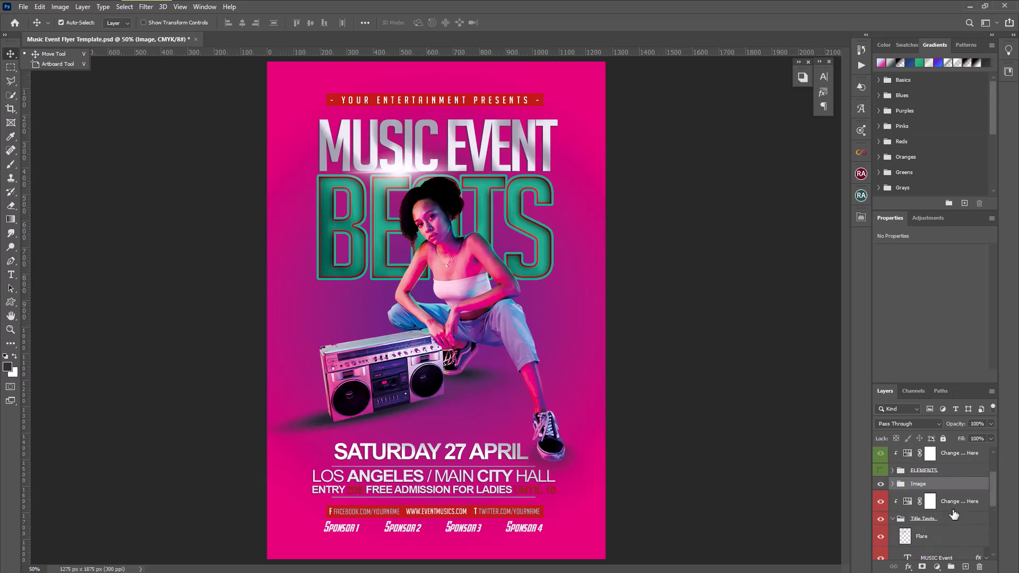
scroll(941, 516, "down", 1)
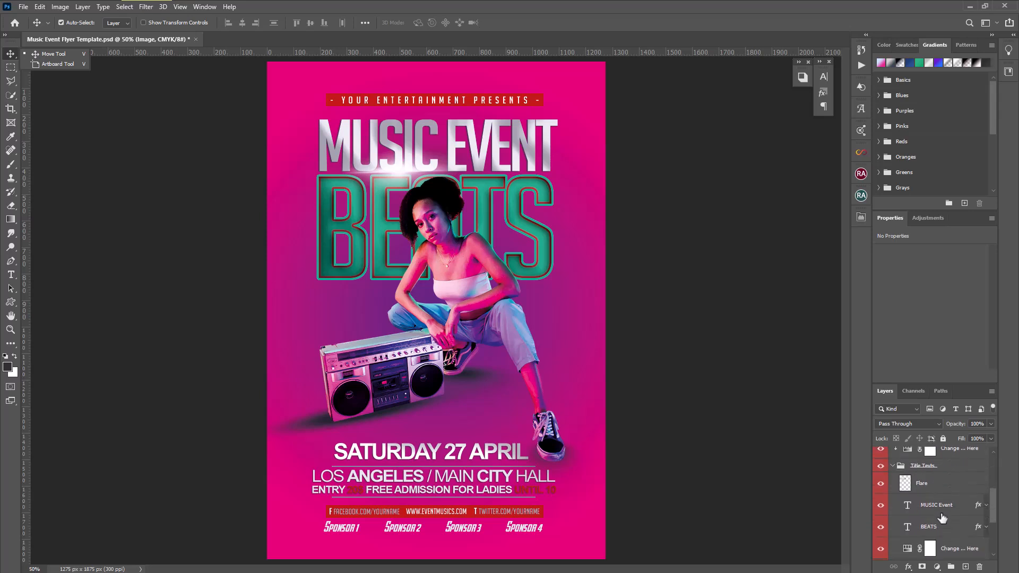
left_click(881, 507)
left_click(881, 507)
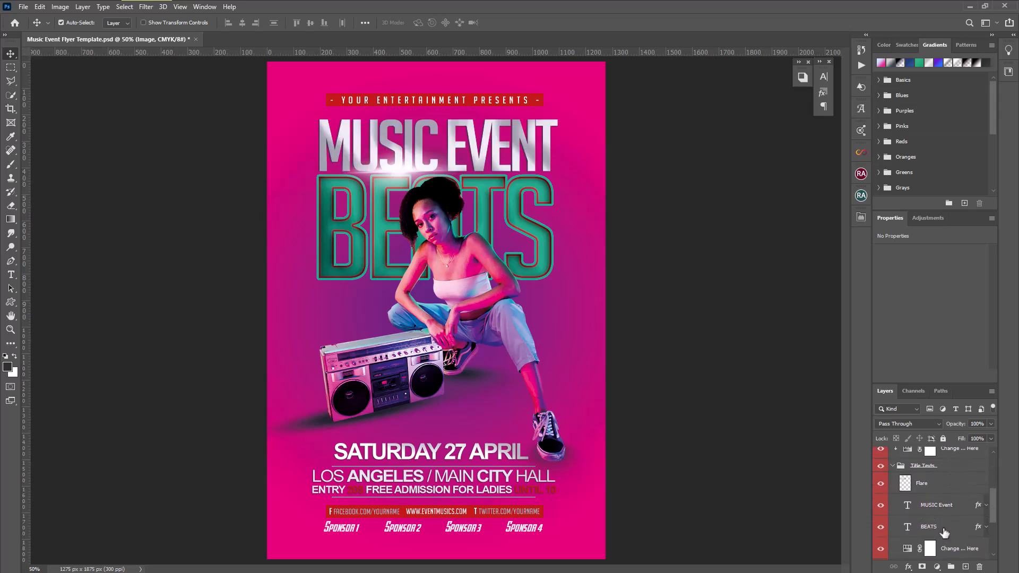
left_click(897, 528)
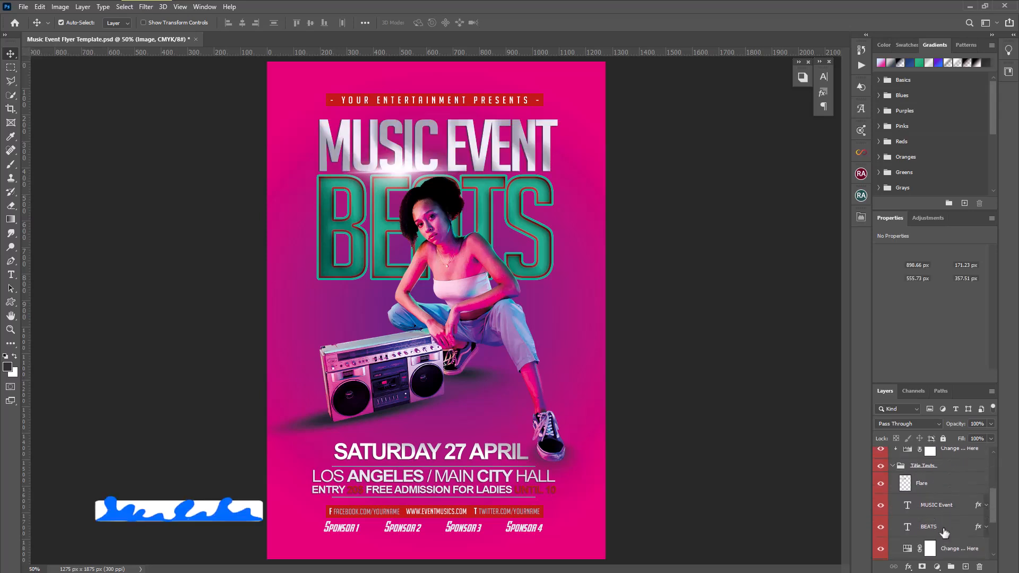
left_click(881, 527)
left_click(880, 527)
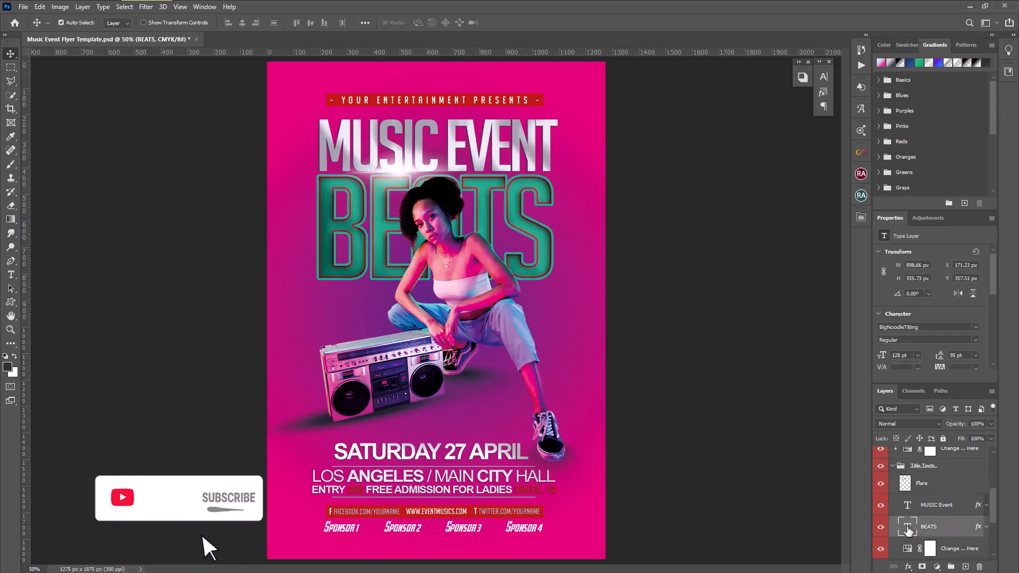
Step: Replace the BEATS title text with PARTY and commit the edit
double_click(908, 528)
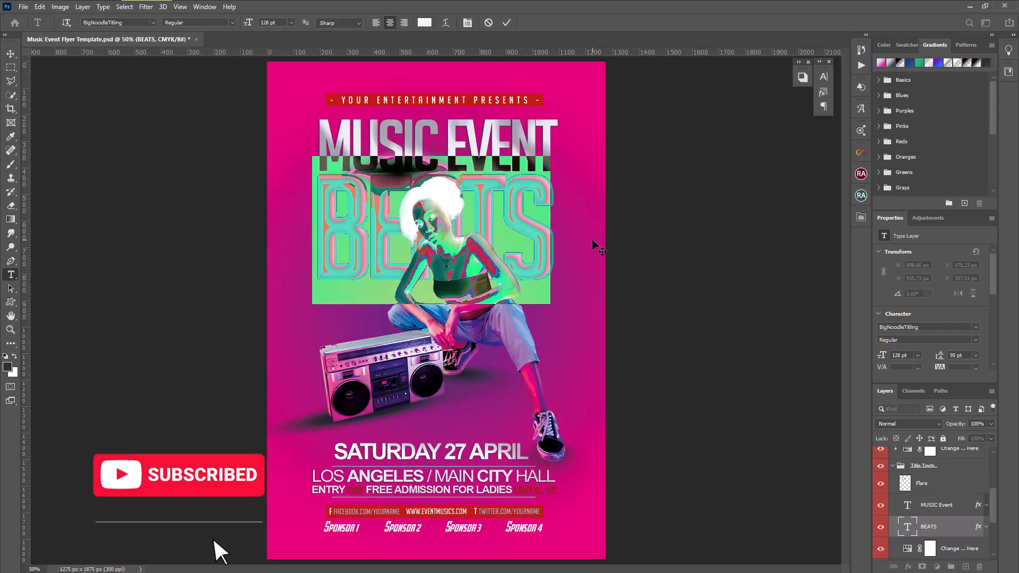
key("BackSpace")
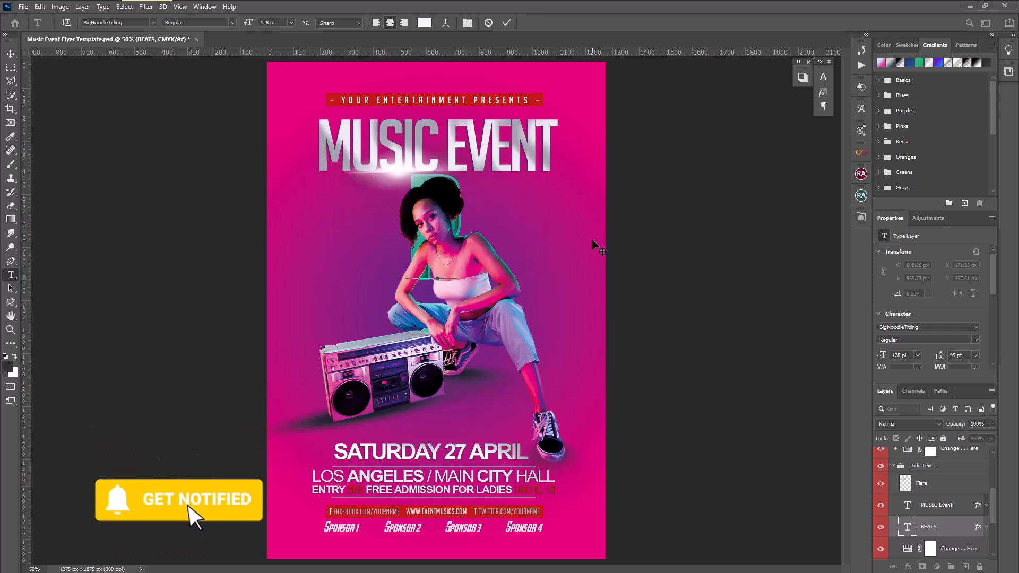
type("PARTY")
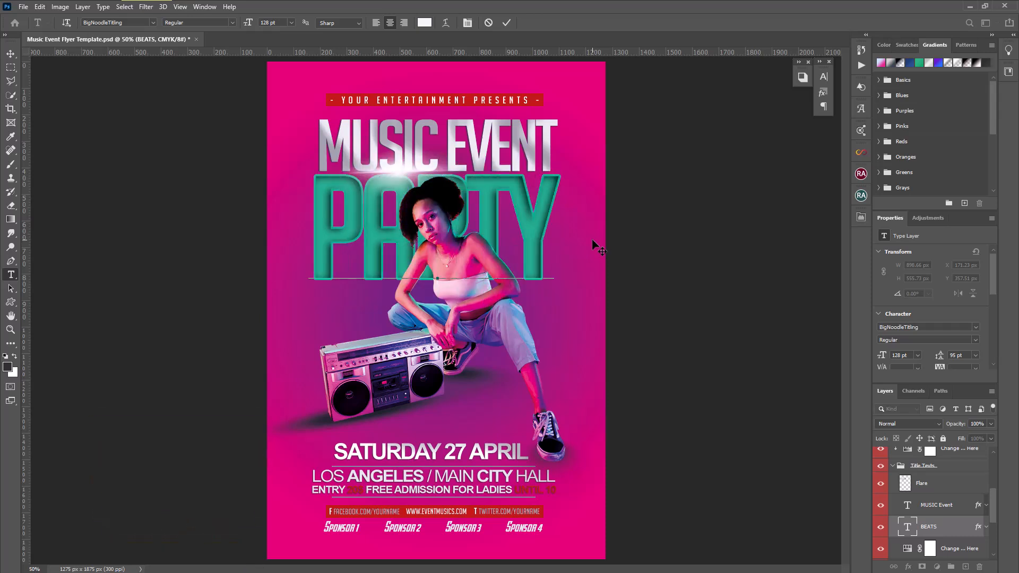
key("ctrl+Return")
key("v")
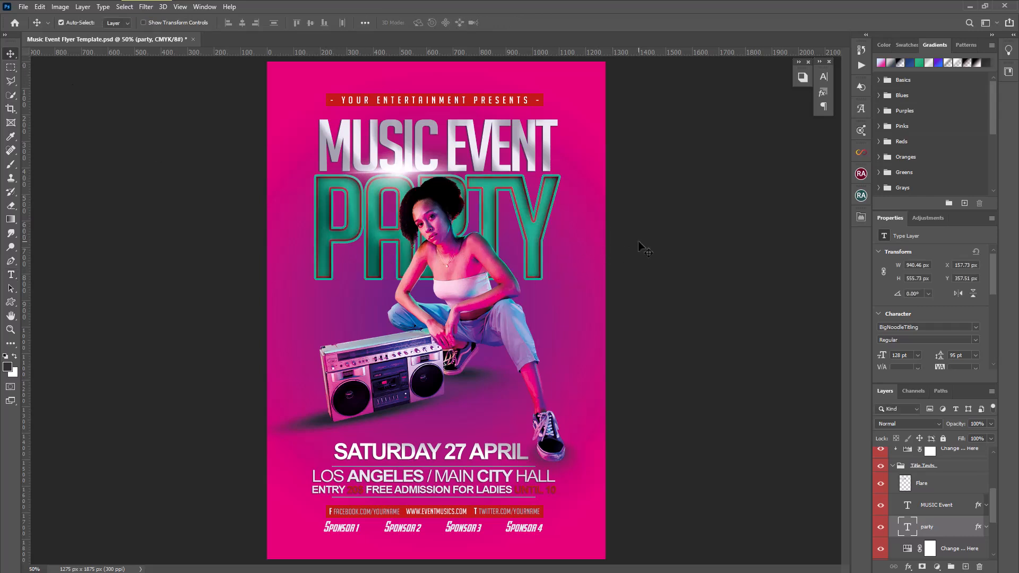
Step: Nudge the PARTY title down 8 px to separate it further from the MUSIC EVENT line
key("Down")
key("Down")
key("Down")
key("Down")
key("Down")
key("Down")
key("Down")
key("Down")
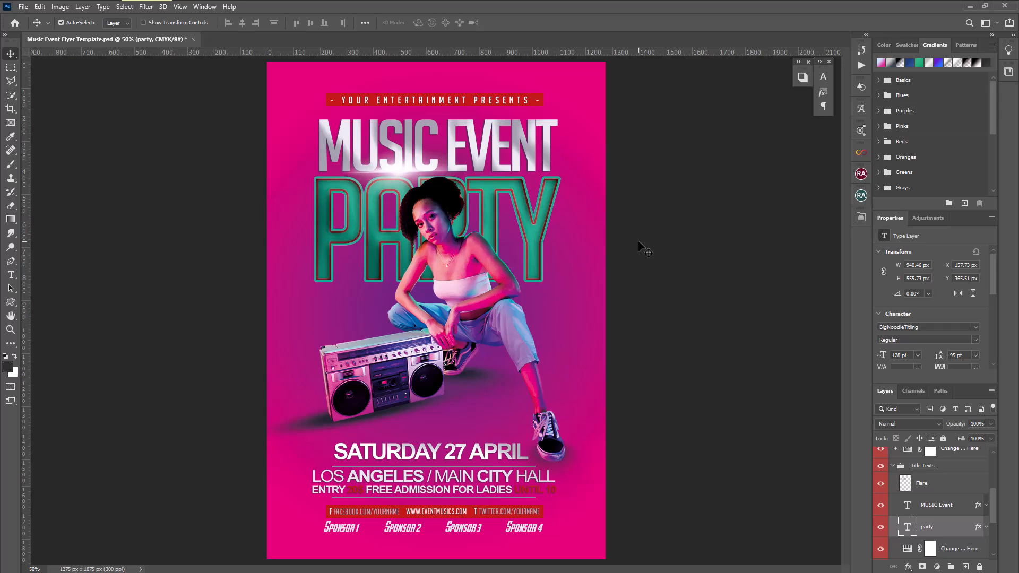
Step: Add a new empty layer directly above Dark Background in the BACKGROUNDS group
scroll(976, 528, "down", 5)
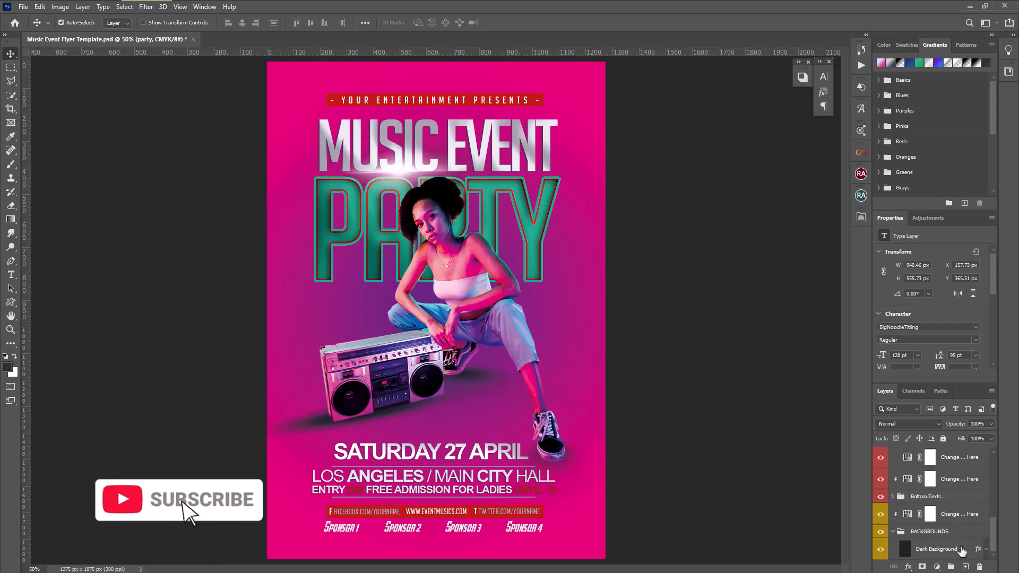
left_click(952, 549)
left_click(965, 567)
Step: Stamp a dark halftone dot pattern across the flyer background once, using the 2500 px halftone 3 brush from Halftone Photoshop Brushes
left_click(10, 163)
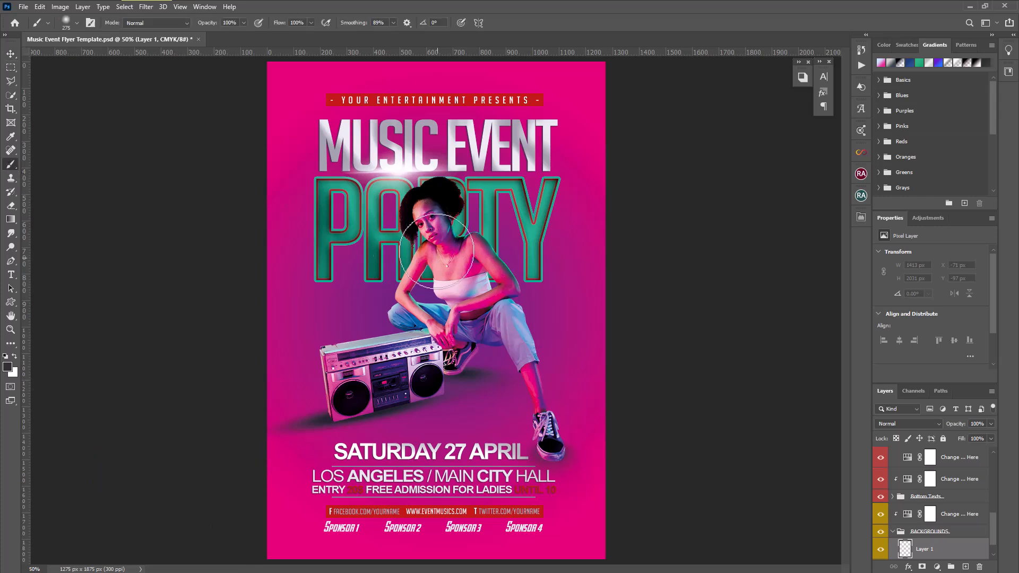
right_click(353, 202)
left_click_drag(553, 301, 552, 400)
left_click(451, 365)
left_click(467, 330)
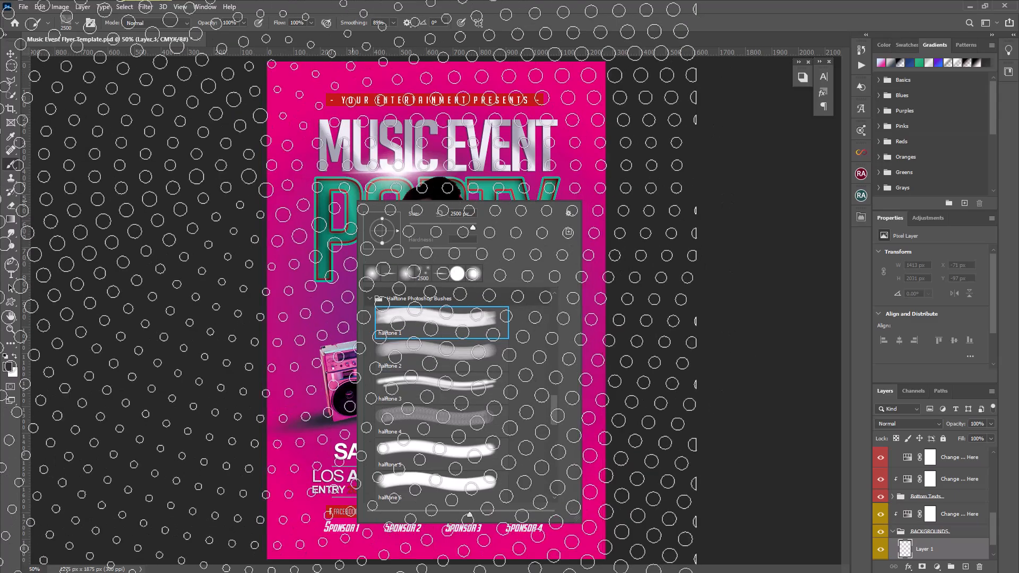
left_click(463, 386)
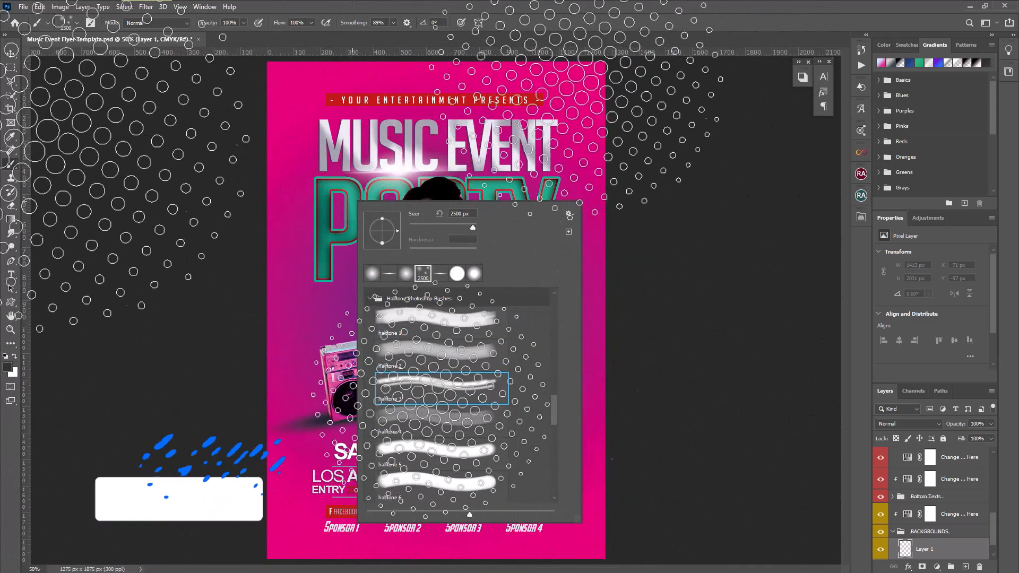
left_click(670, 27)
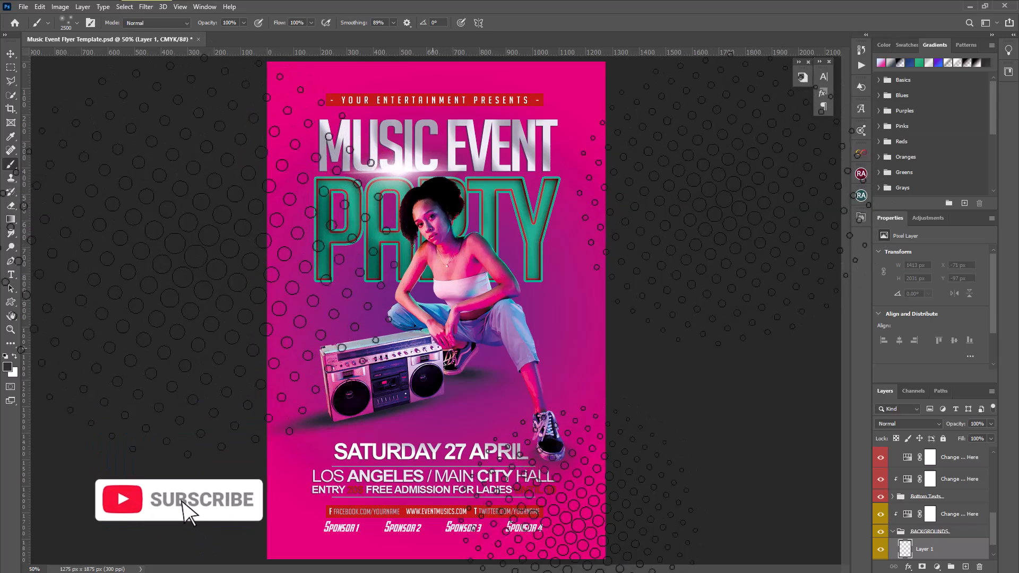
left_click(433, 348)
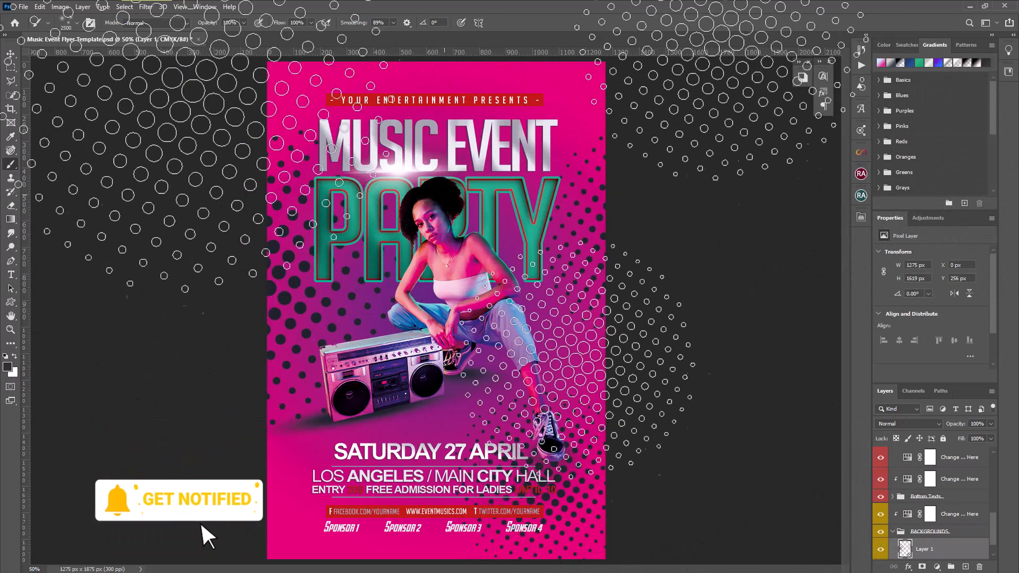
left_click(9, 53)
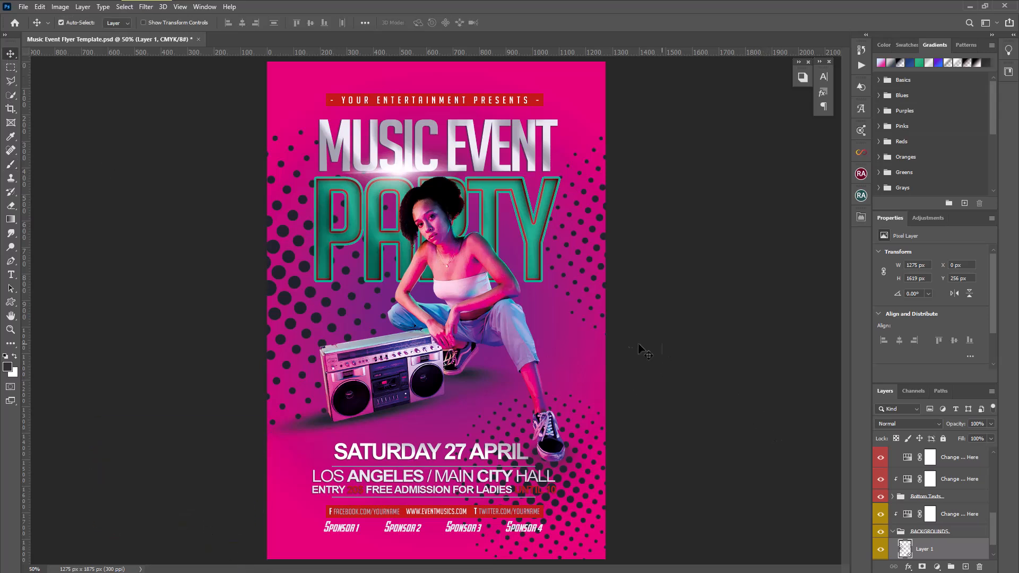
Step: Lower the halftone layer's opacity to 60% and compare the flyer with the layer hidden and shown
scroll(995, 533, "down", 1)
left_click(991, 423)
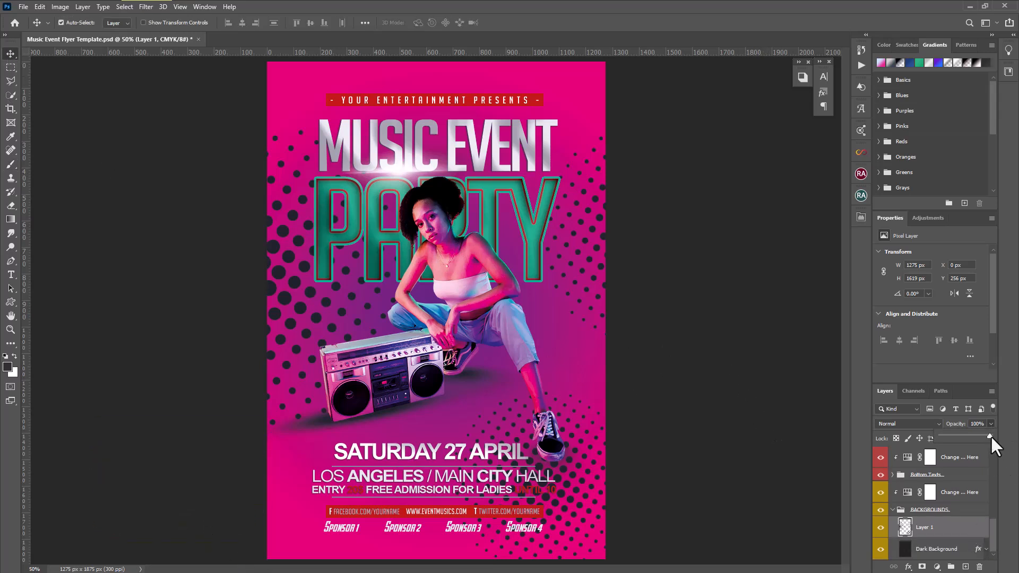
left_click_drag(978, 437, 976, 437)
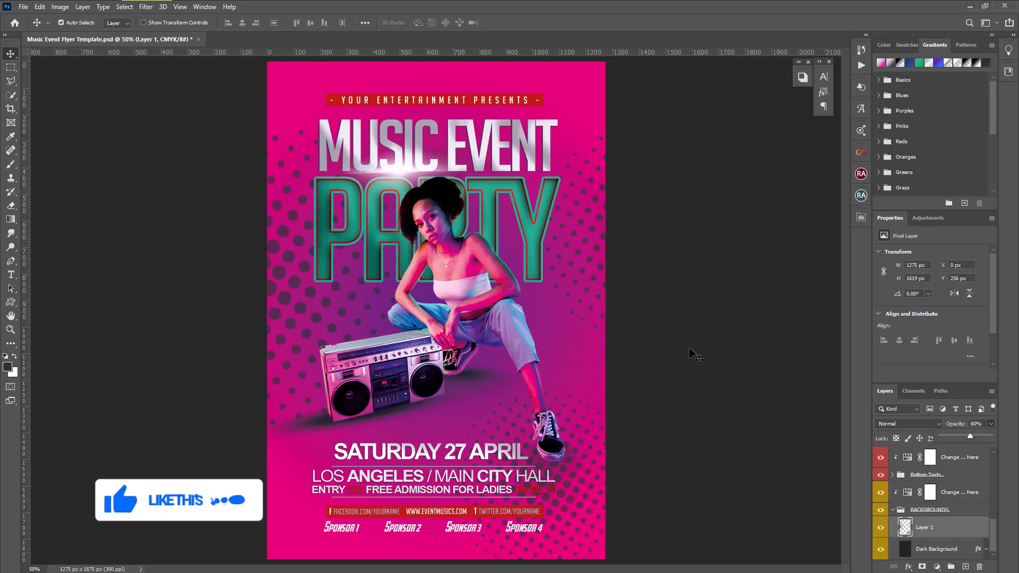
left_click(880, 529)
left_click(880, 529)
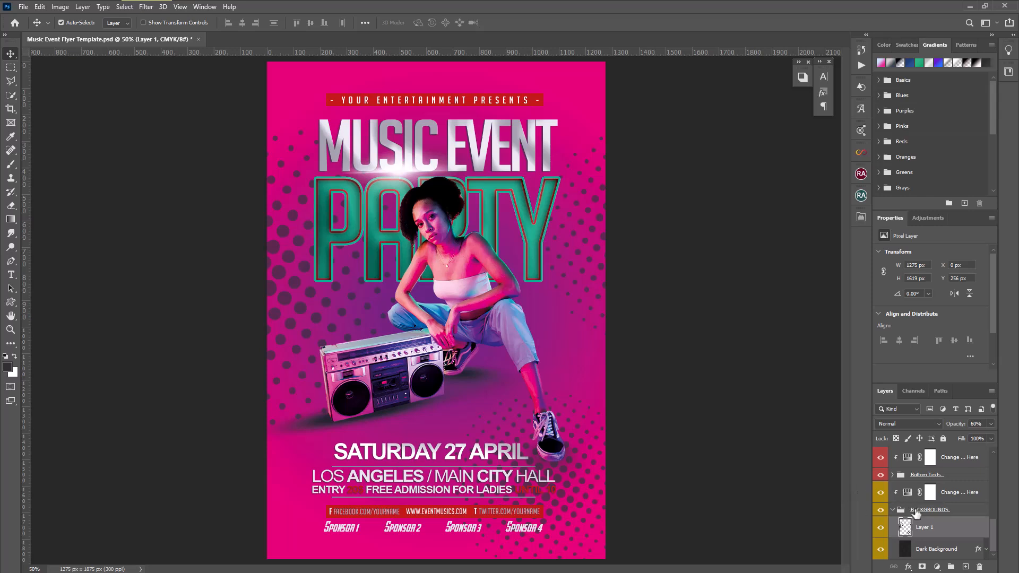
Step: Recolor the bar behind the YOUR ENTERTAINMENT PRESENTS text with a green 09a483 Color Overlay
left_click(531, 99)
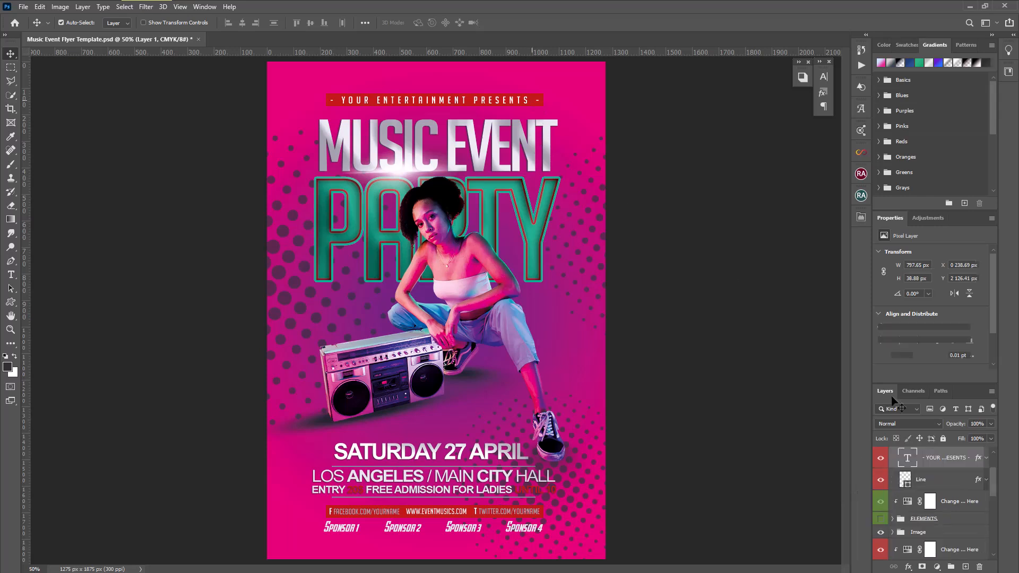
left_click(881, 482)
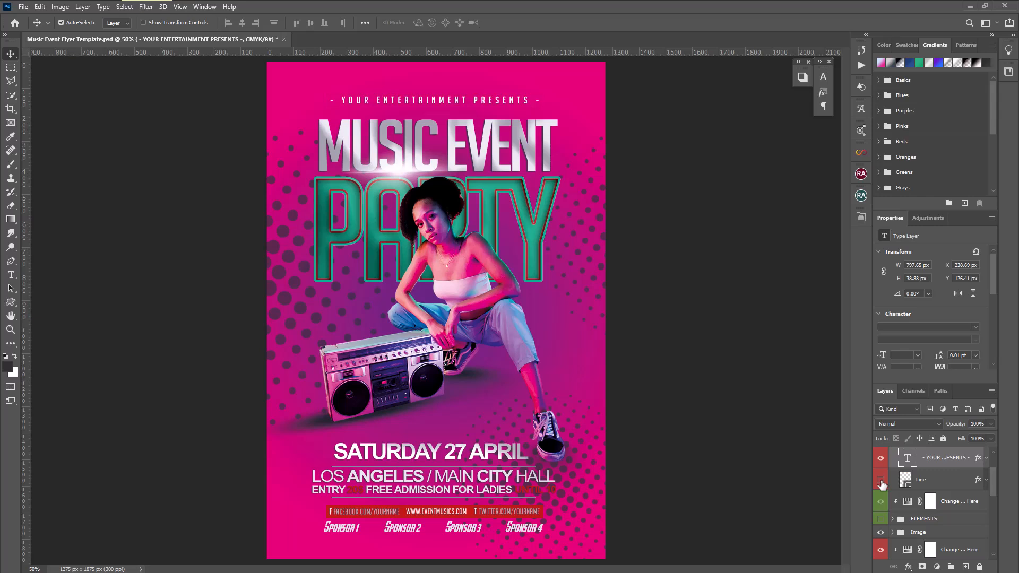
left_click(979, 481)
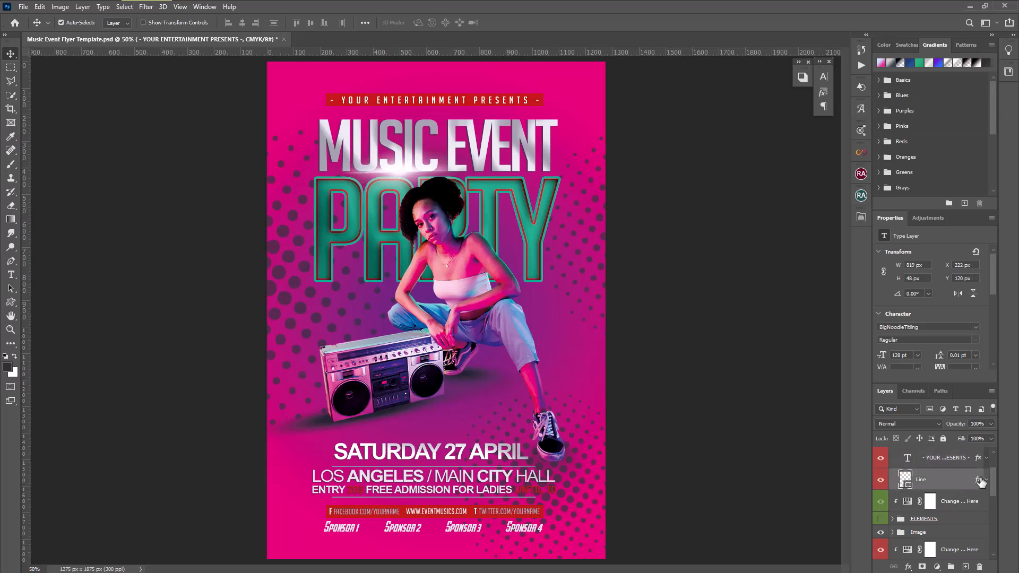
double_click(980, 480)
left_click(642, 276)
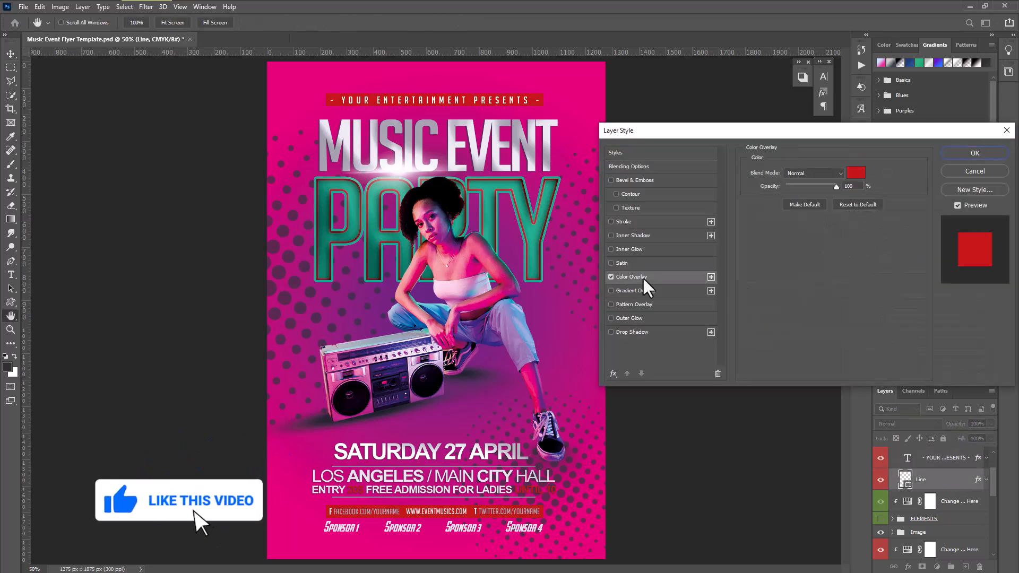
left_click(854, 172)
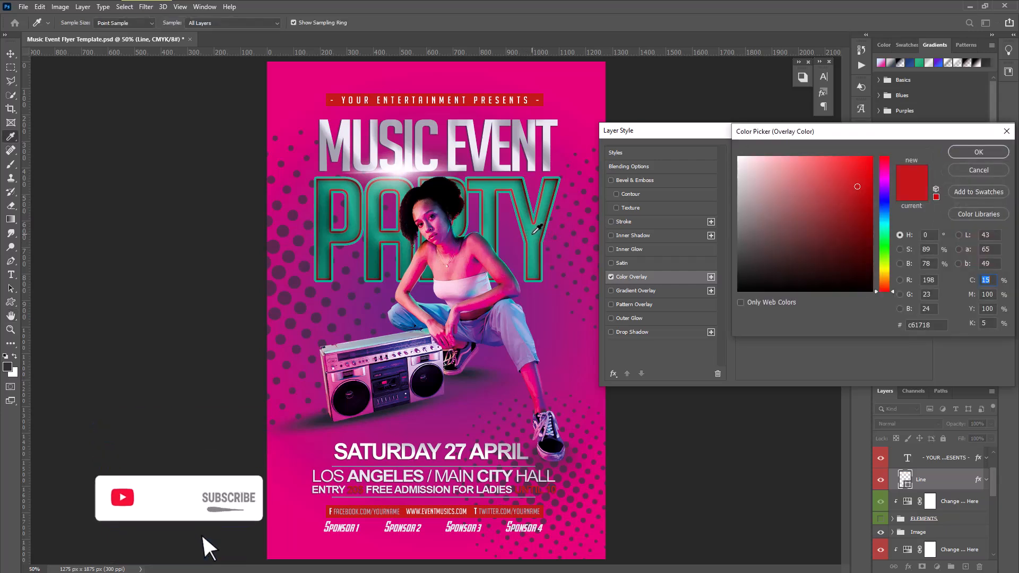
left_click(535, 233)
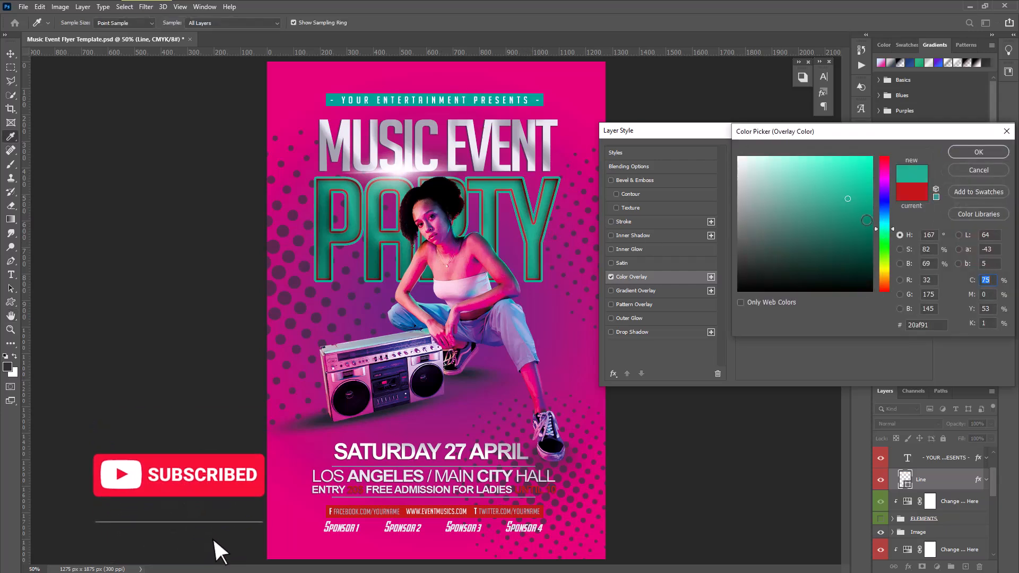
left_click(865, 205)
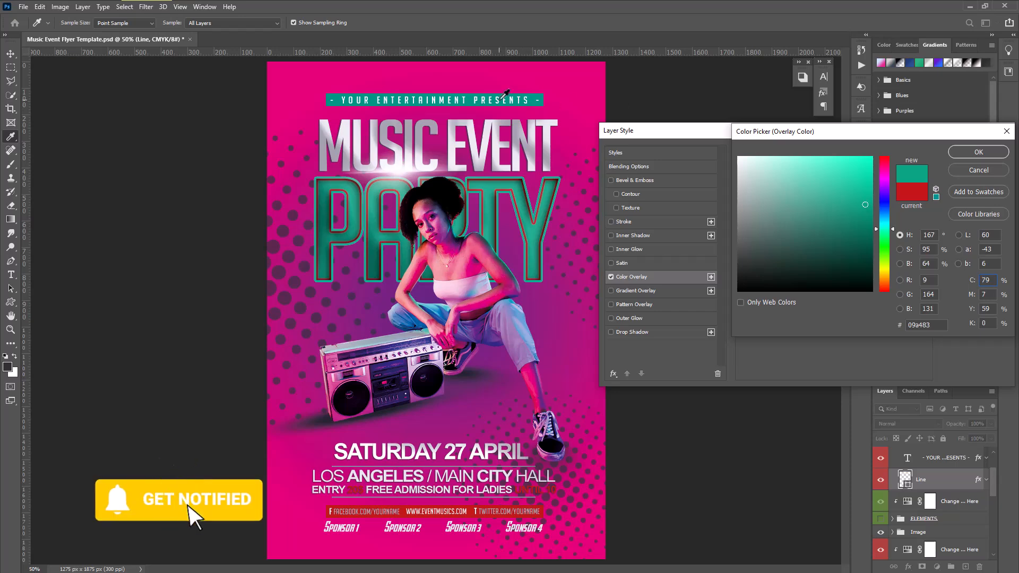
left_click(978, 153)
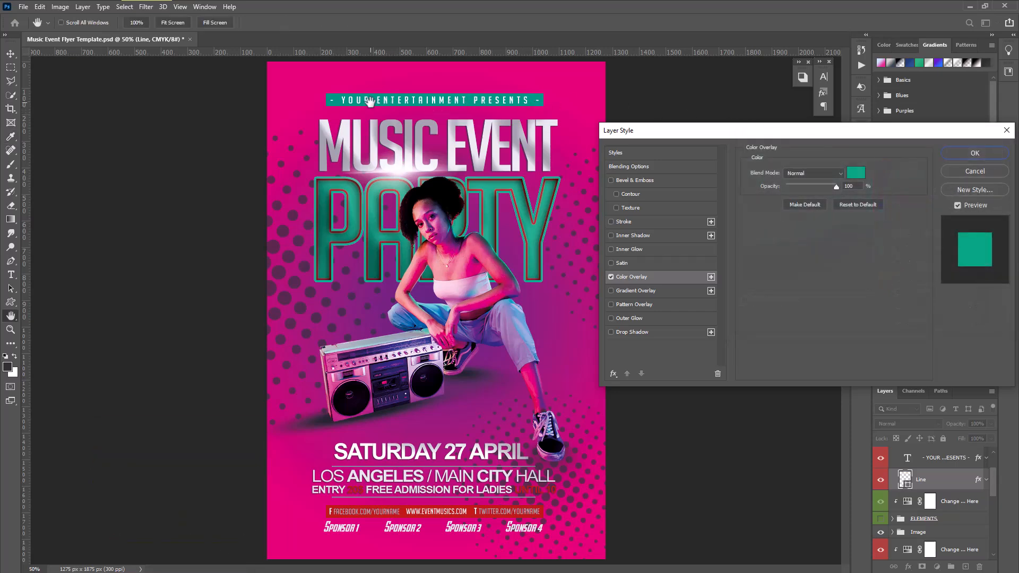
left_click(993, 155)
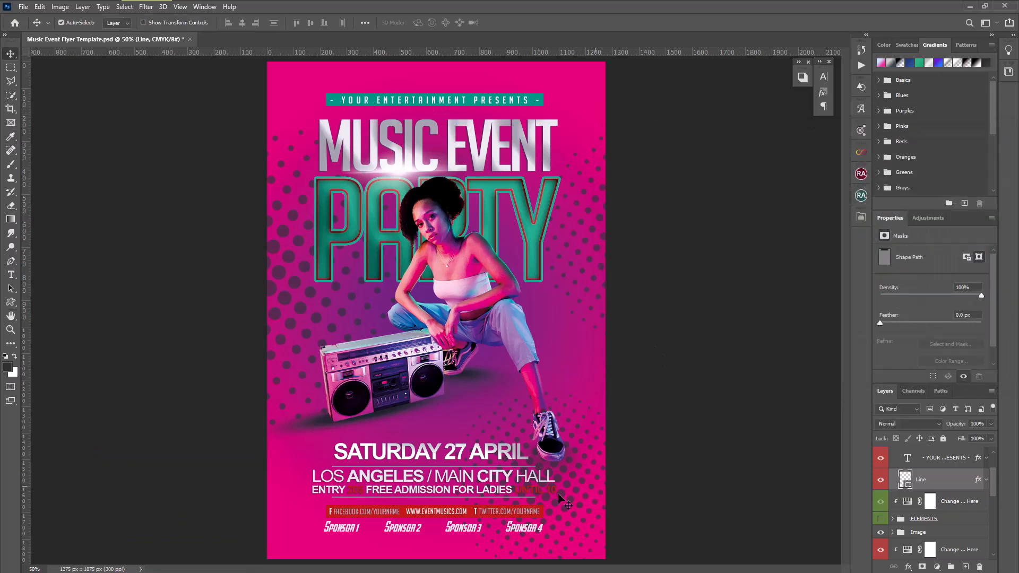
Step: Open the Color Overlay color of the Line layer behind the website and social links for editing
left_click(469, 514)
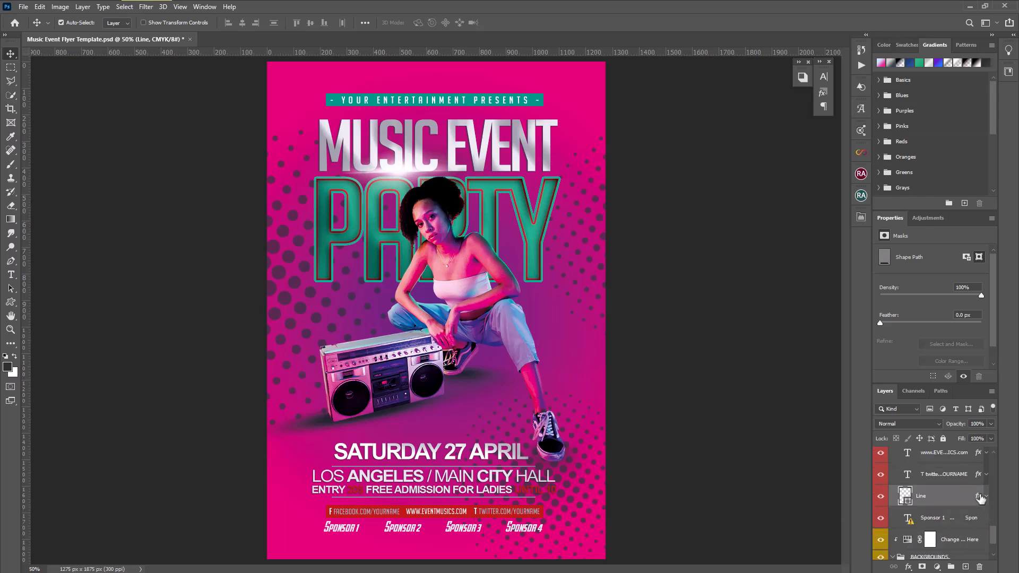
double_click(979, 498)
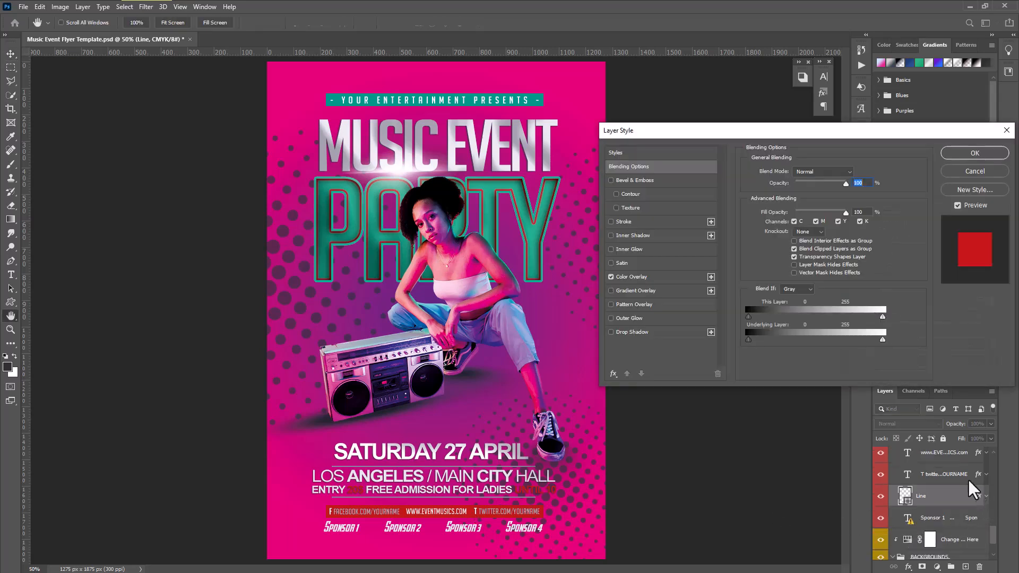
left_click(632, 277)
left_click(856, 174)
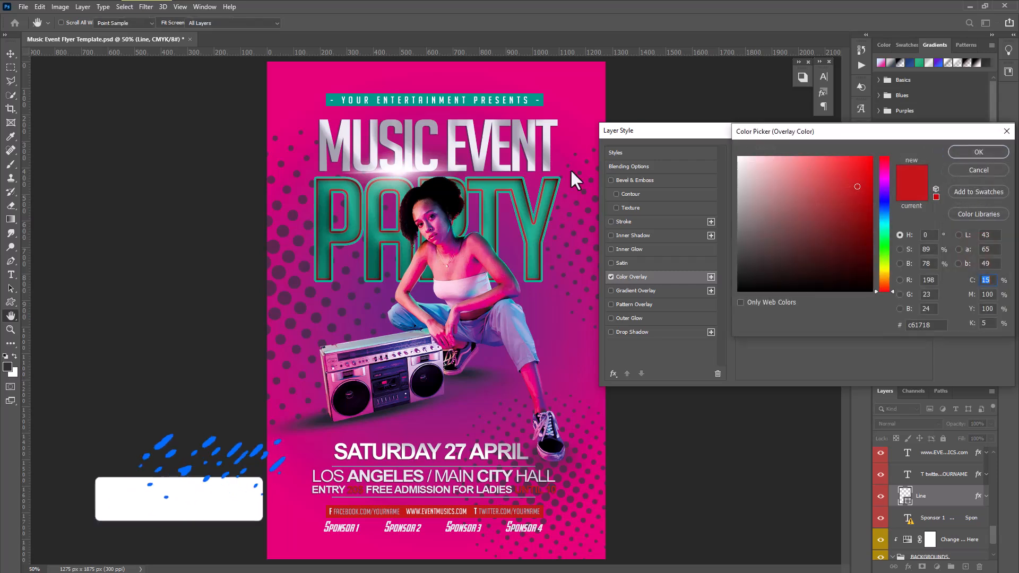
Step: Try teal shades 14bc98 and 16d9b0, near-black 000202 and an orange-yellow as the contact bar's overlay color
left_click(858, 192)
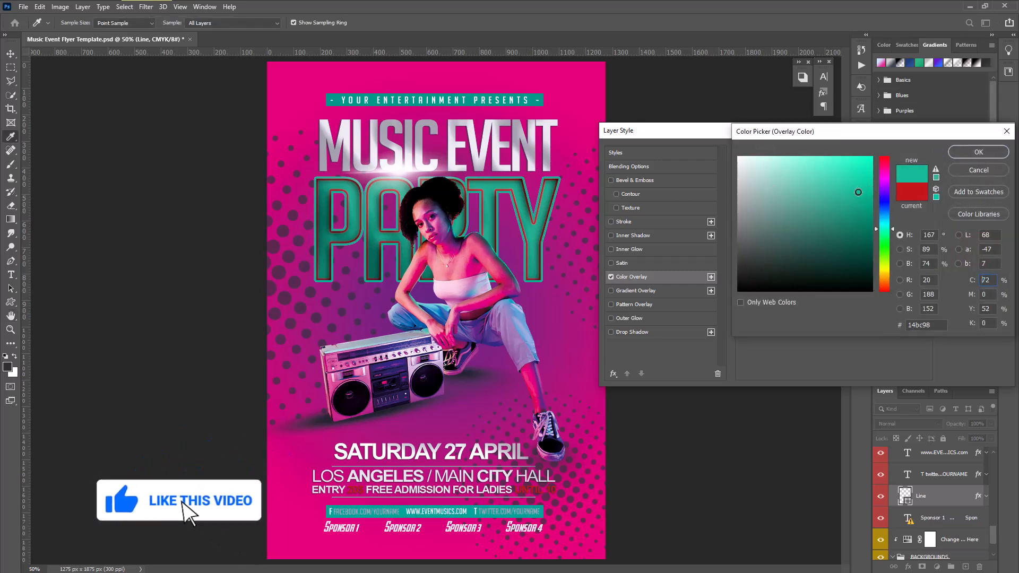
left_click(859, 177)
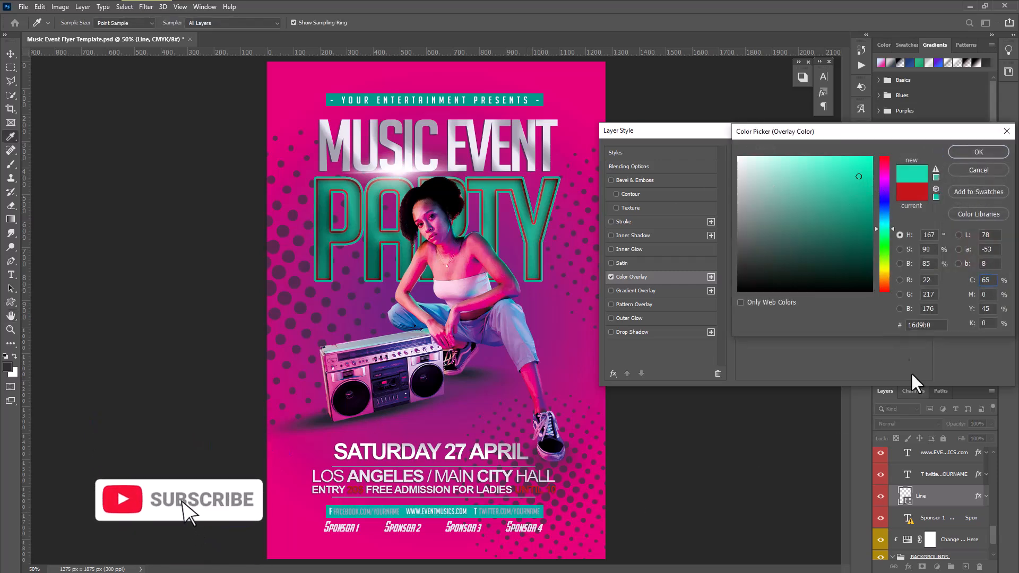
left_click(865, 291)
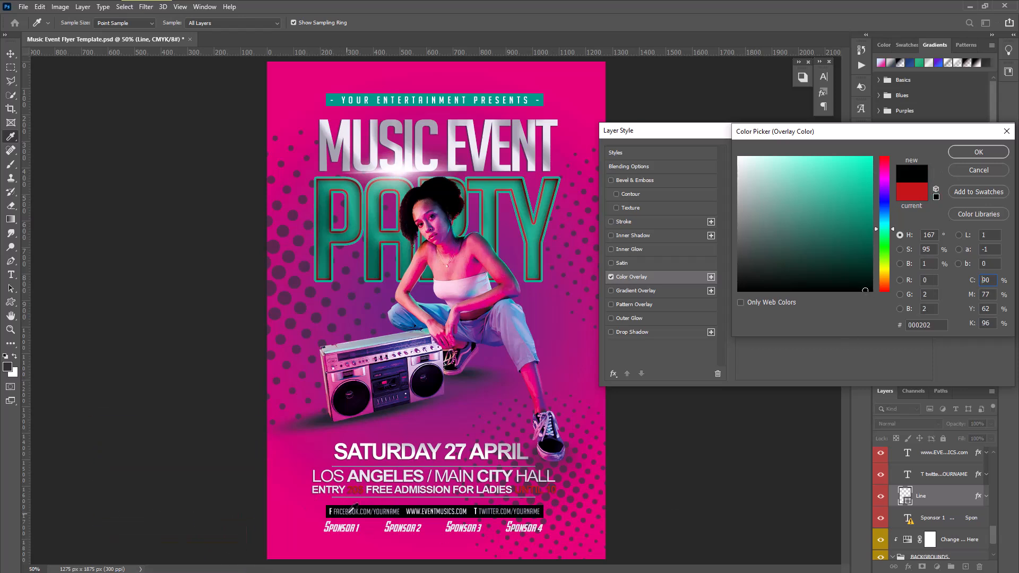
left_click_drag(883, 289, 884, 275)
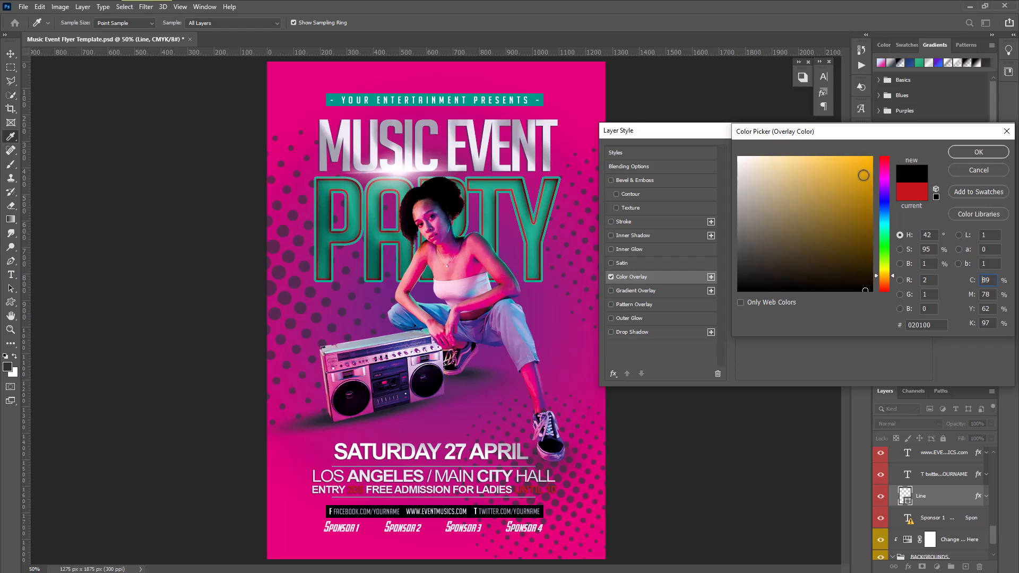
left_click(864, 172)
Step: Set the contact bar's Color Overlay to near-black 060201 and apply the layer style
left_click_drag(881, 177, 883, 287)
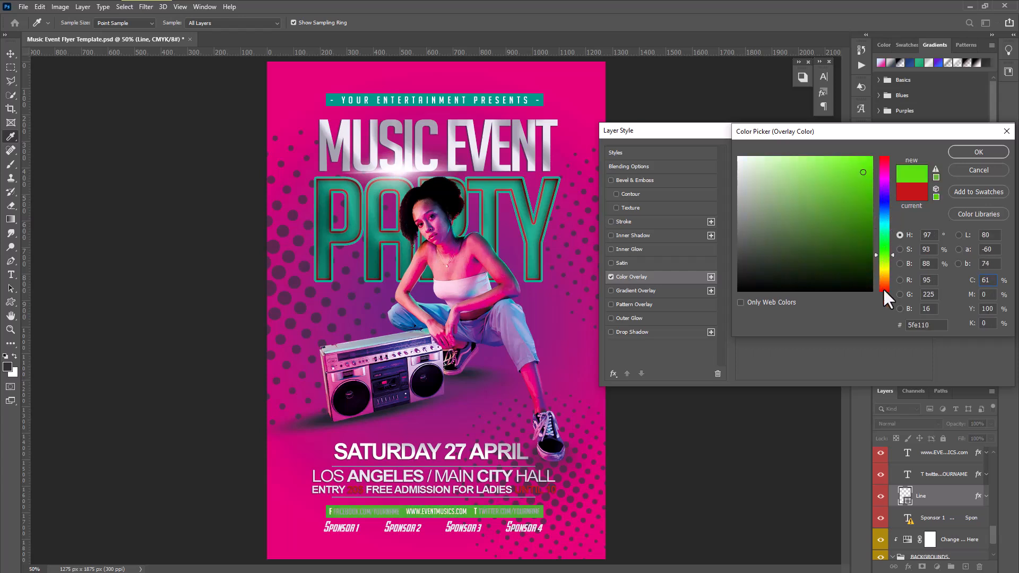
left_click(841, 289)
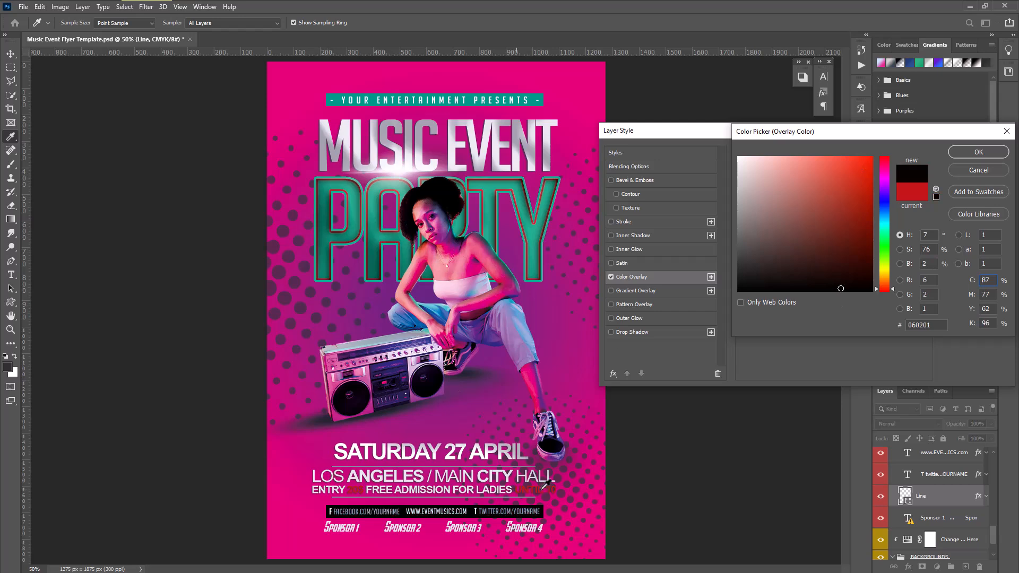
left_click(979, 152)
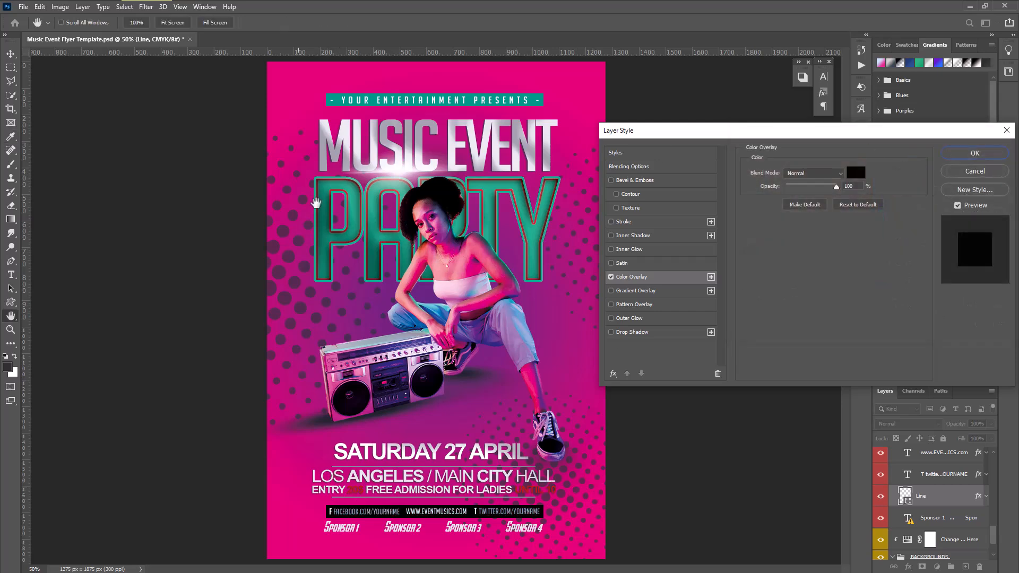
left_click(979, 153)
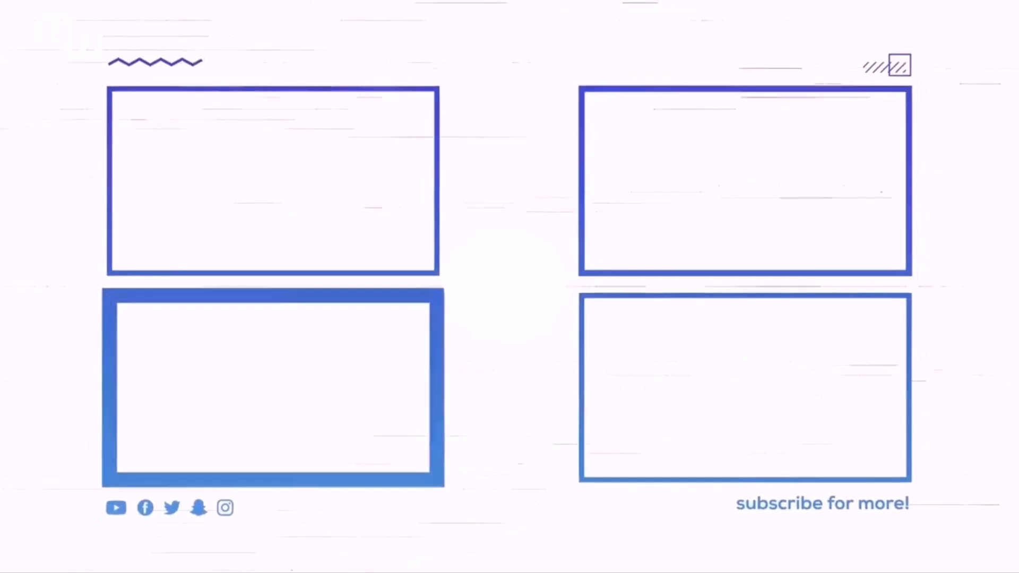